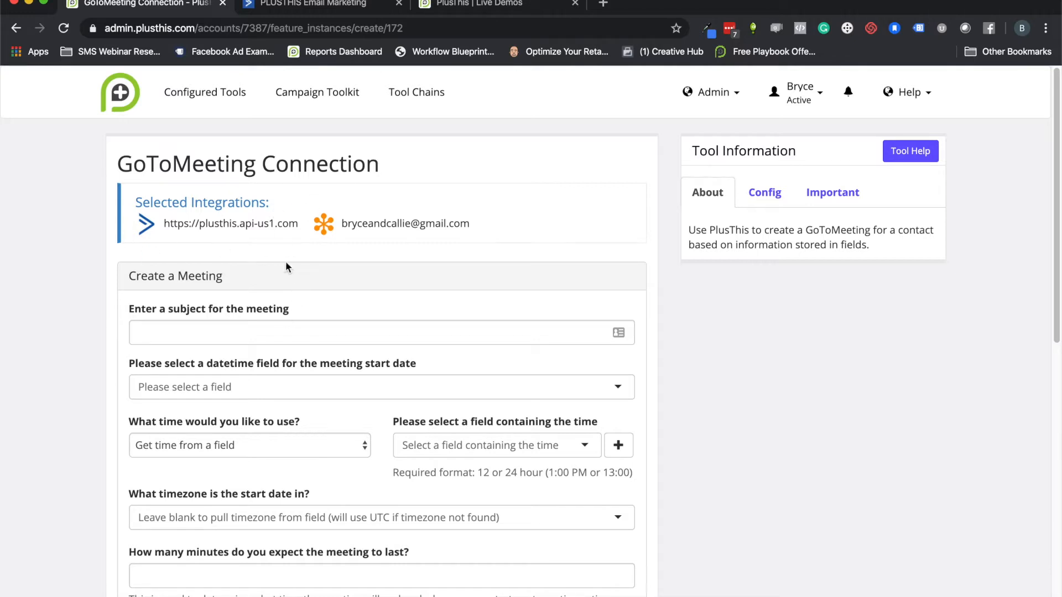
Review the GoToMeeting Connection form, from the meeting creation settings through the saved information and follow-up actions.
scroll(303, 205, "down", 5)
scroll(280, 213, "down", 3)
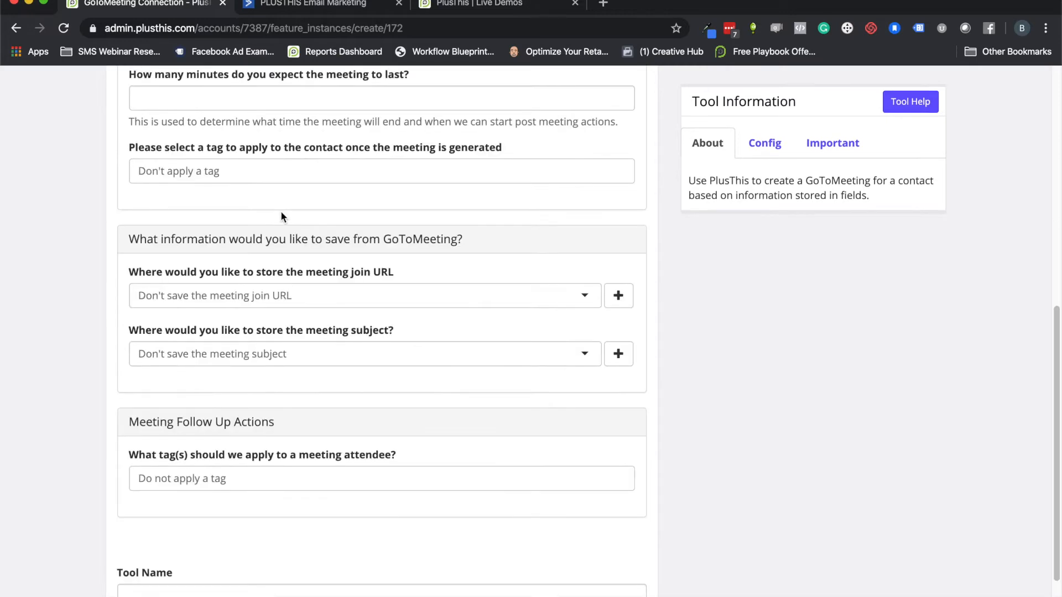
scroll(302, 215, "up", 8)
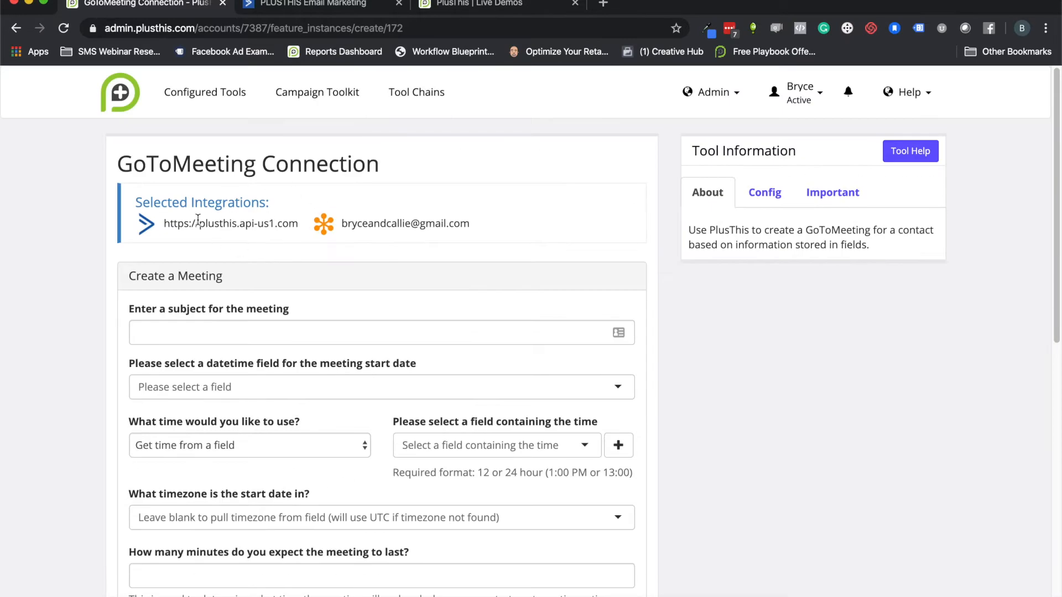
scroll(331, 215, "down", 10)
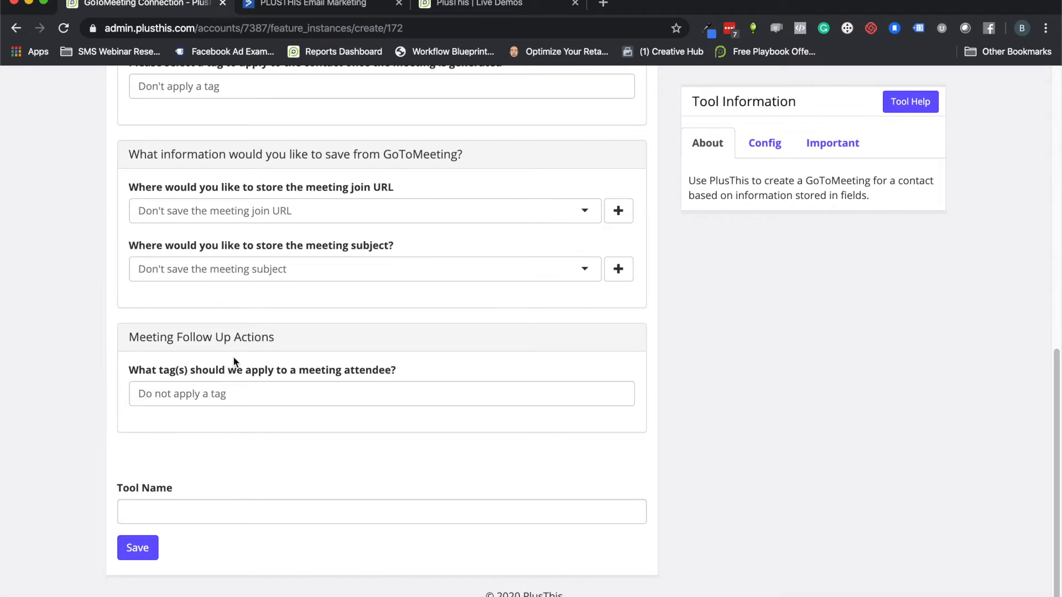
scroll(283, 354, "up", 10)
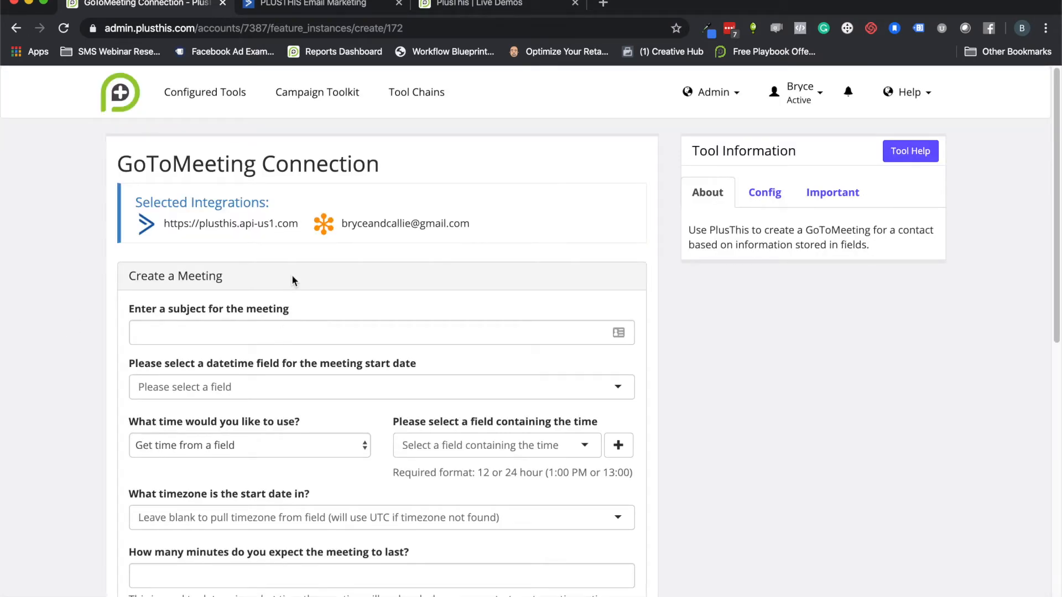
scroll(185, 366, "down", 9)
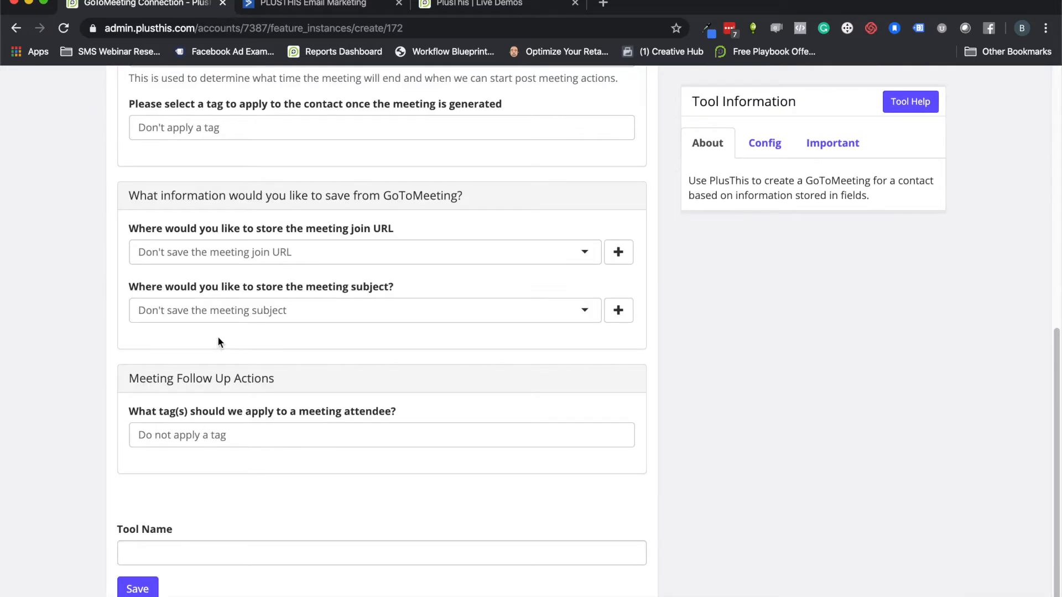
scroll(218, 337, "up", 10)
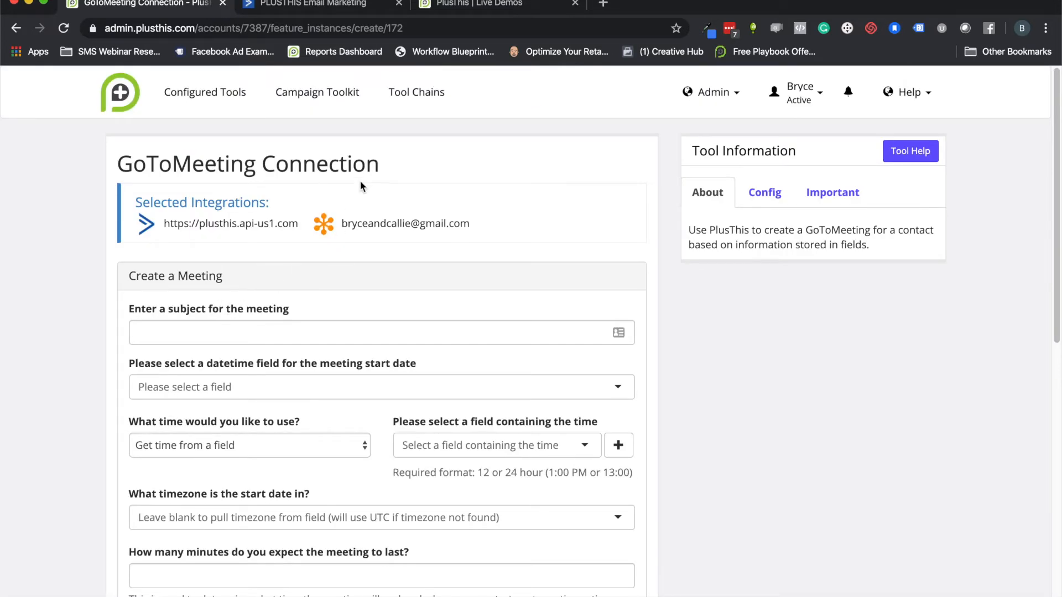
Switch to ActiveCampaign and open the GoToMeeting Tutorial automation from the automations list.
left_click(321, 6)
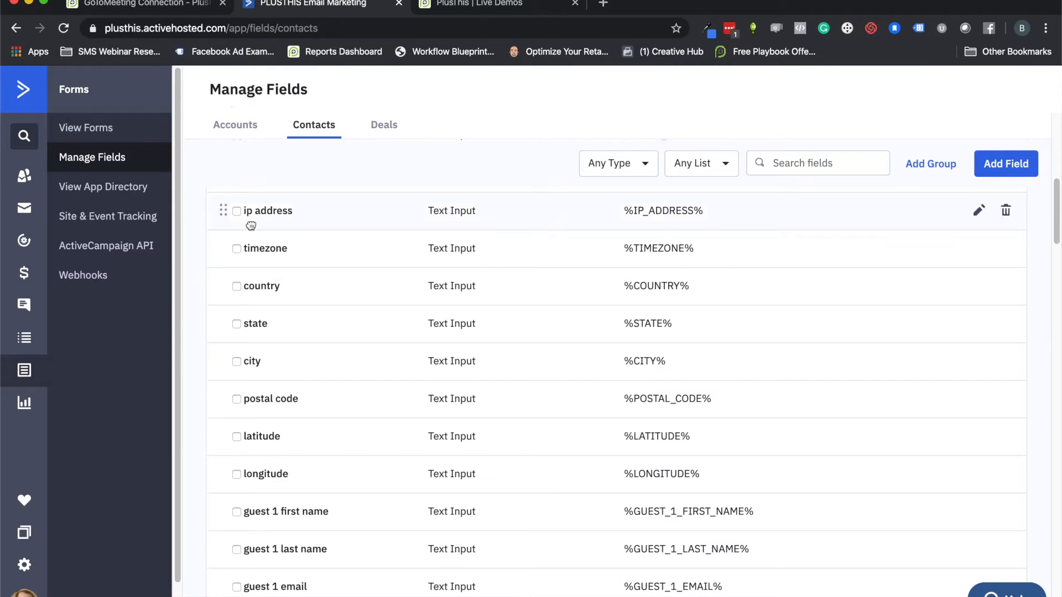
left_click(26, 247)
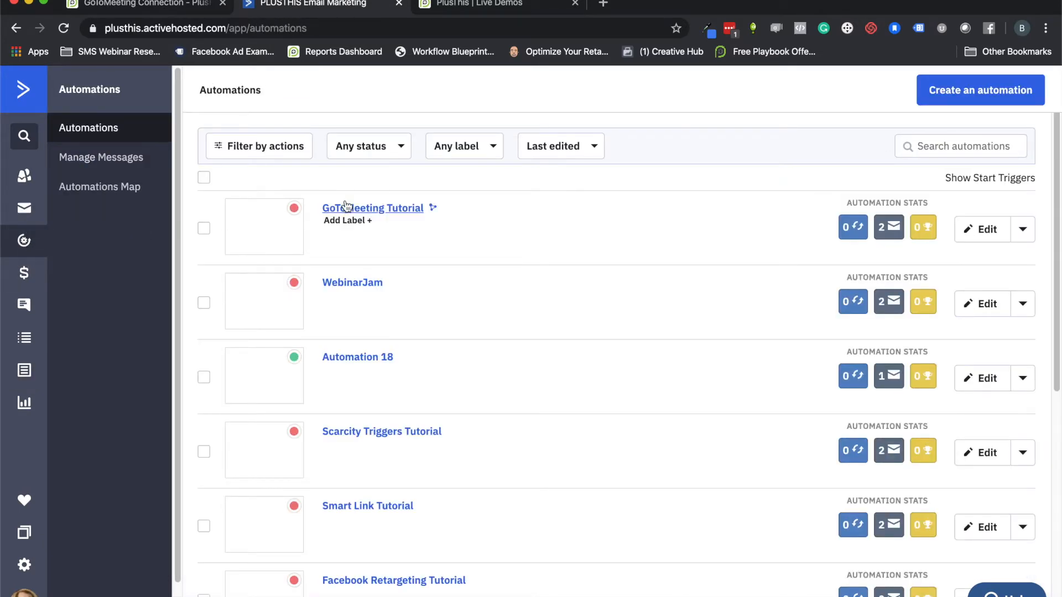
left_click(359, 211)
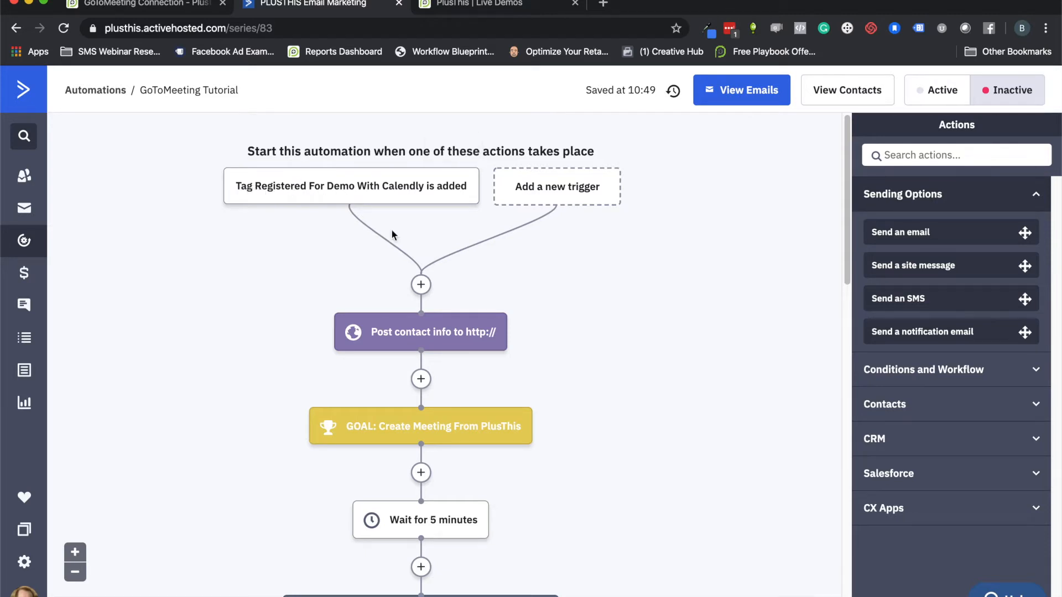
mouse_move(420, 331)
mouse_move(300, 194)
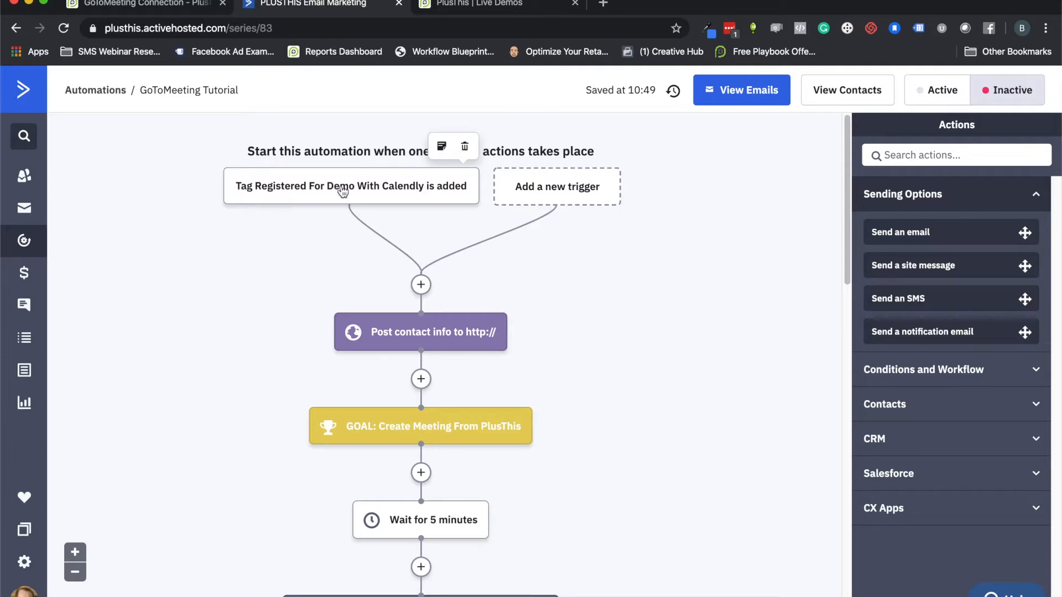
On the PlusThis Live Demo page, choose the 1:00pm slot on Monday, February 17 and continue to the details form.
left_click(467, 7)
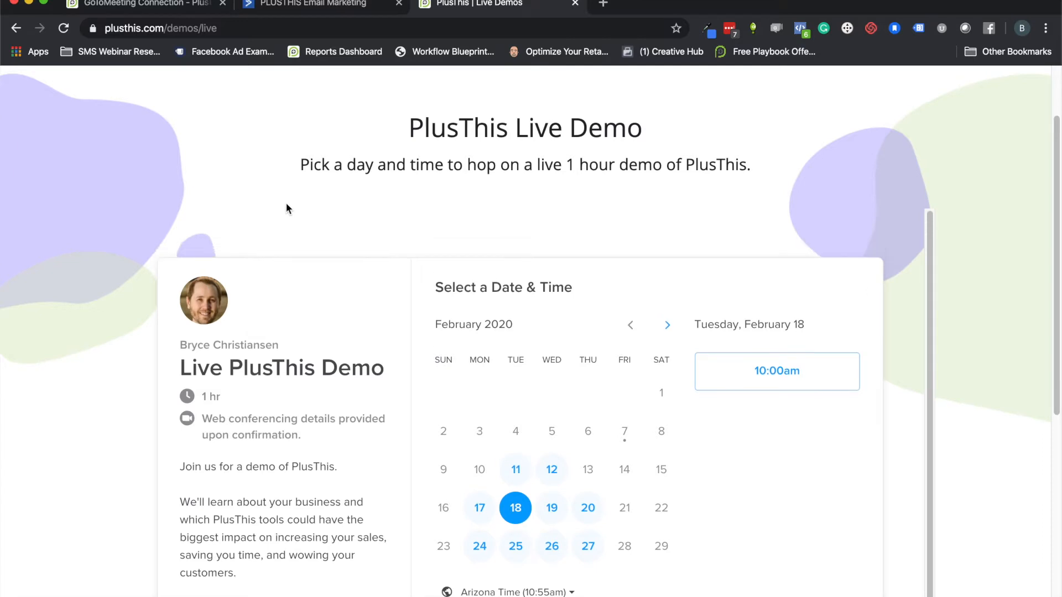
scroll(257, 196, "up", 3)
scroll(281, 196, "down", 2)
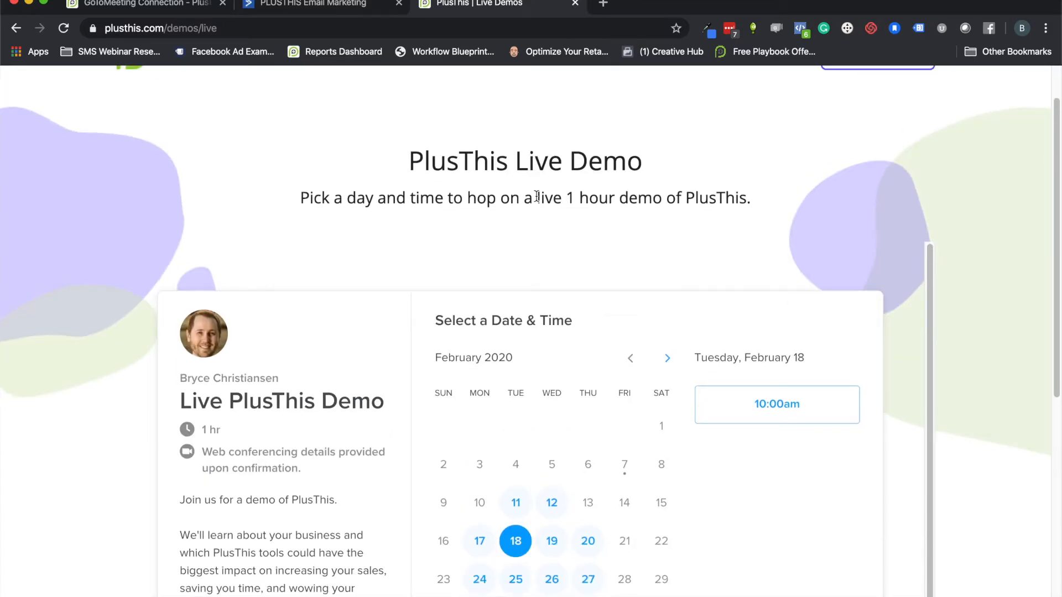
scroll(443, 277, "down", 1)
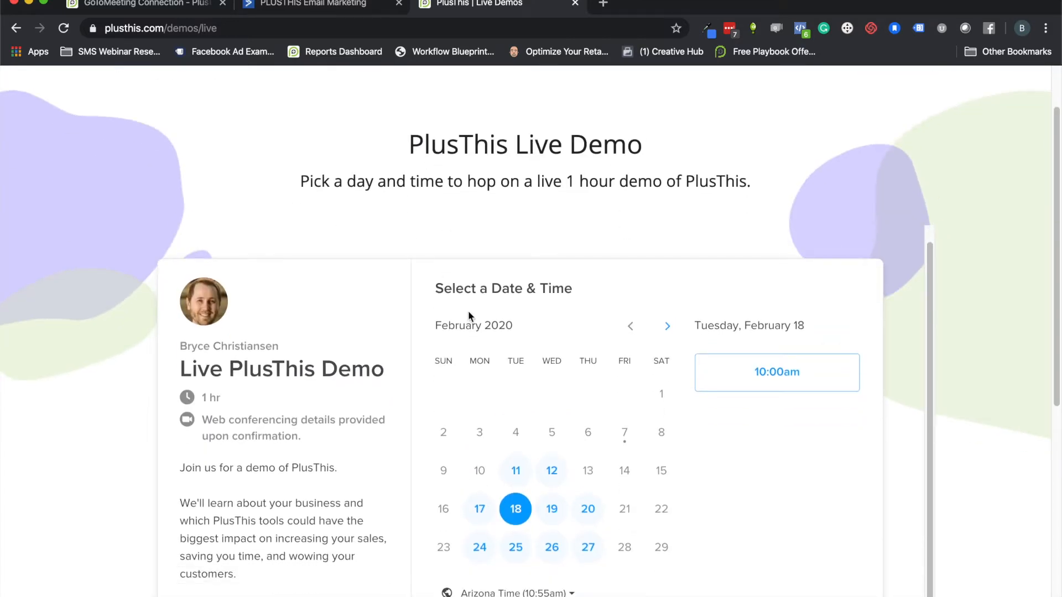
left_click(488, 515)
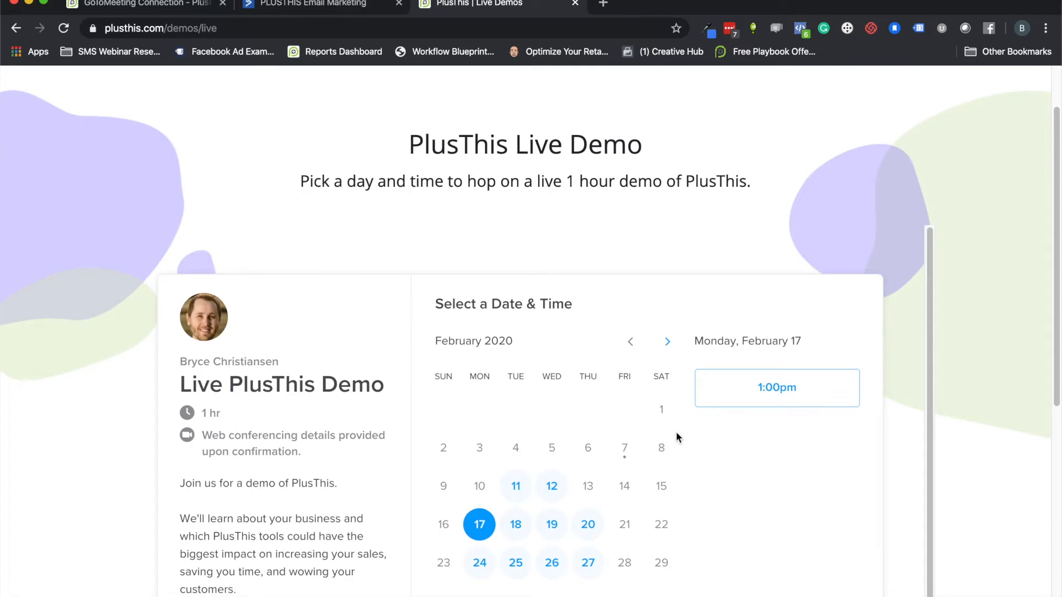
left_click(752, 396)
left_click(843, 391)
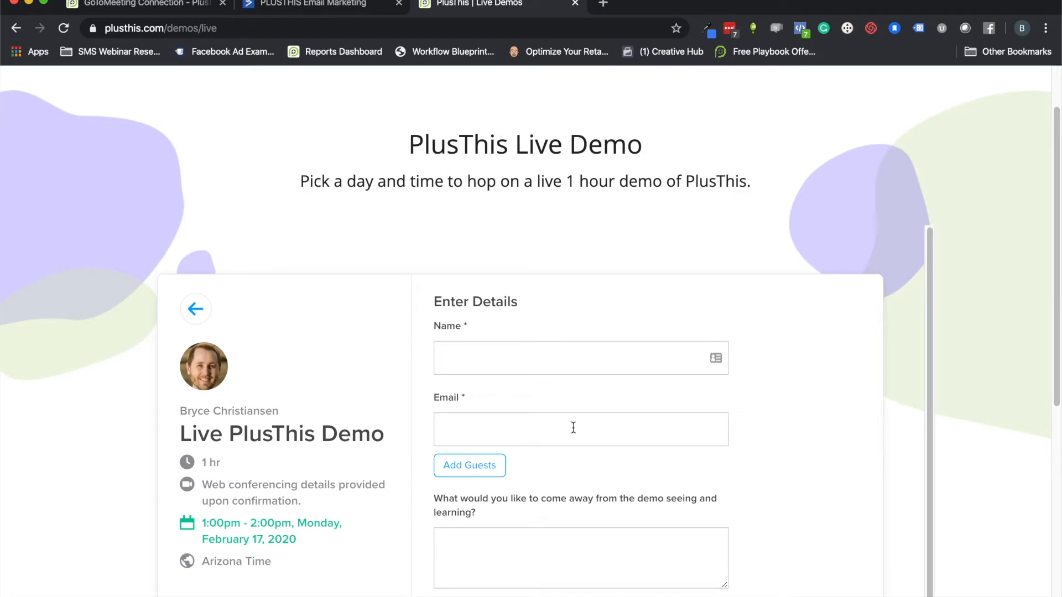
Check the automation's Calendly tag trigger in ActiveCampaign, and review the fields of the demo booking's details form.
left_click(295, 6)
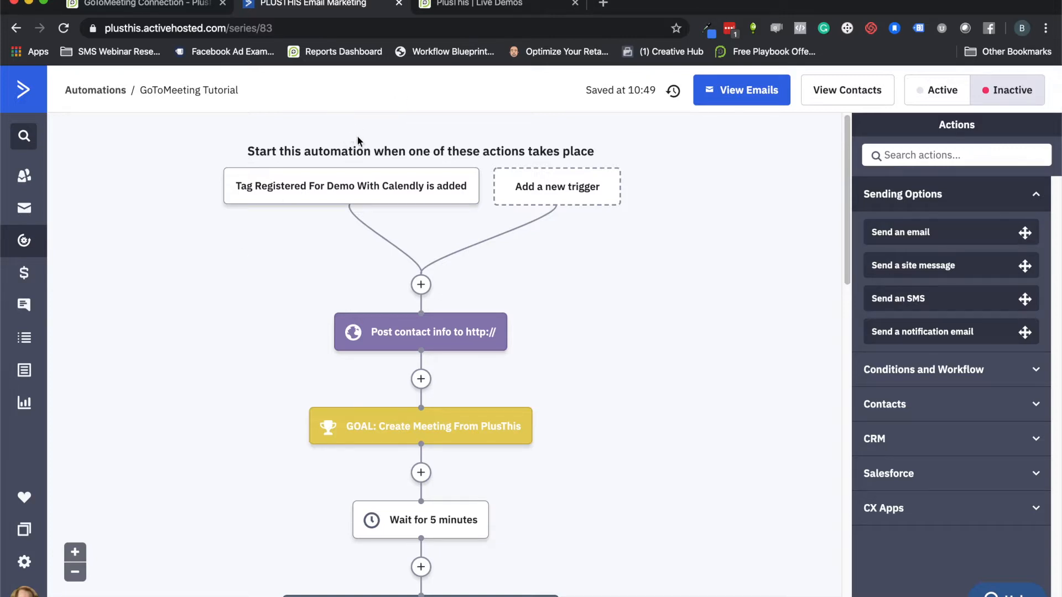
mouse_move(332, 176)
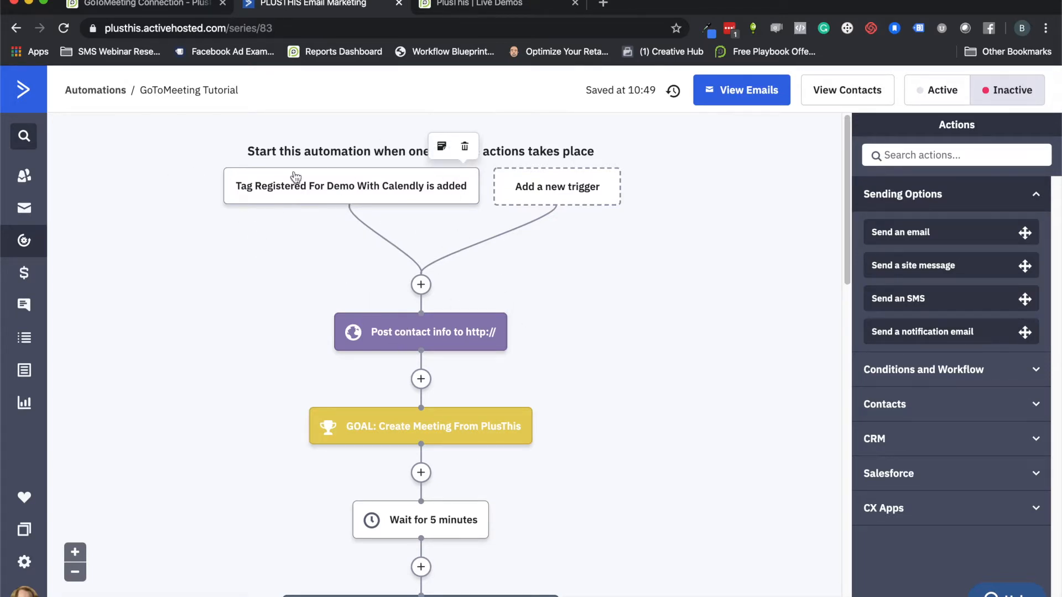
left_click(458, 12)
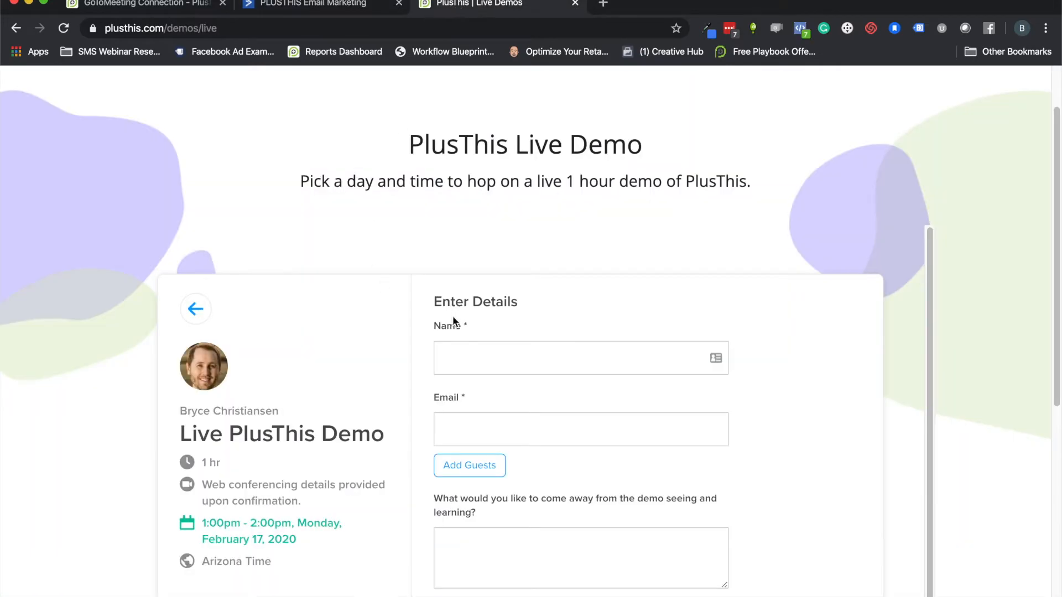
scroll(392, 333, "down", 2)
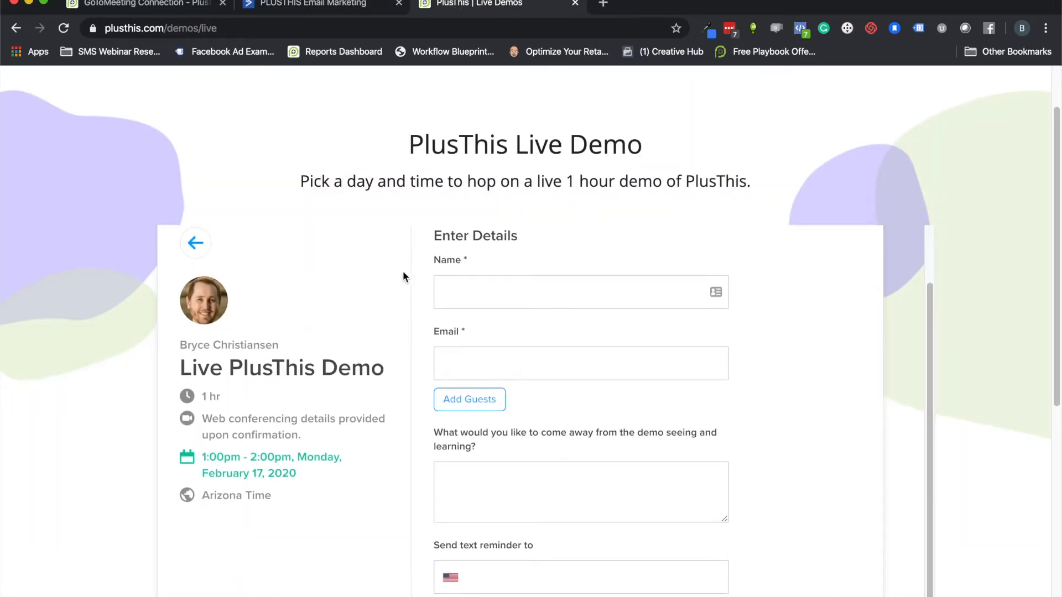
scroll(431, 167, "up", 2)
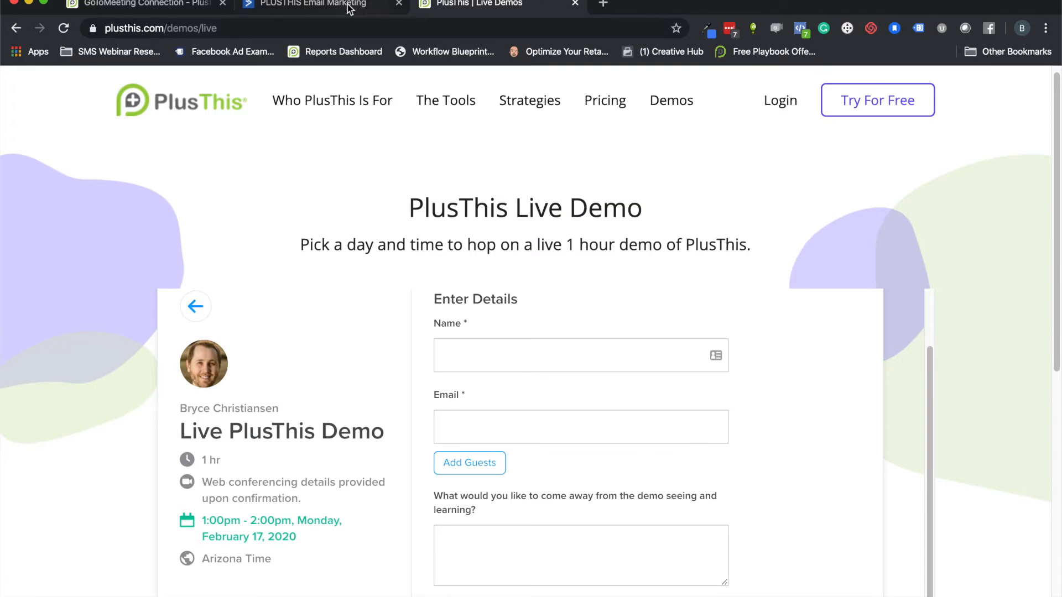
Return to the ActiveCampaign automation and inspect the URL setting of its contact info webhook without changing it.
left_click(314, 8)
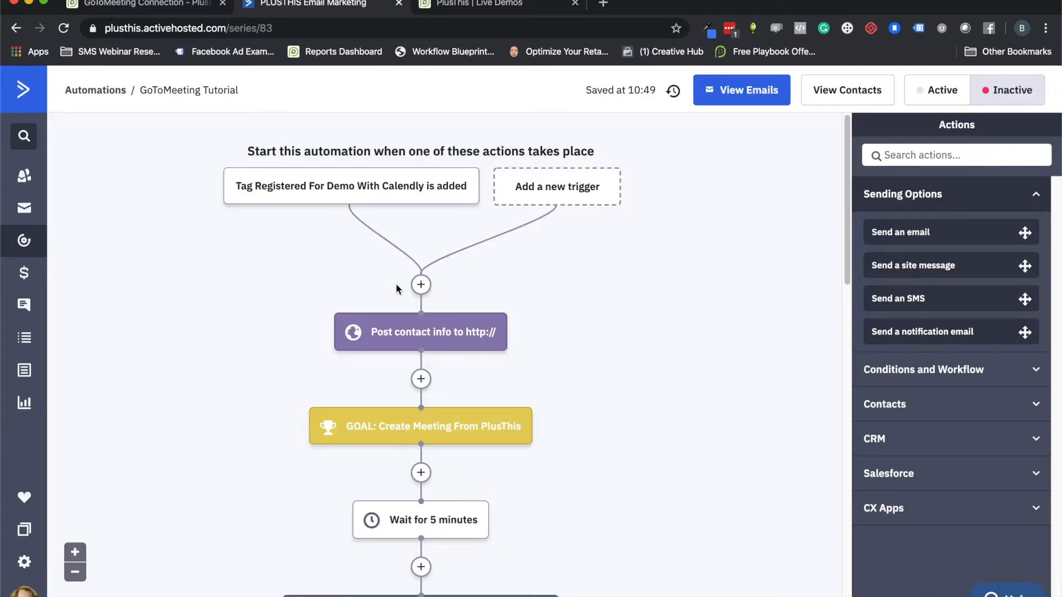
mouse_move(408, 338)
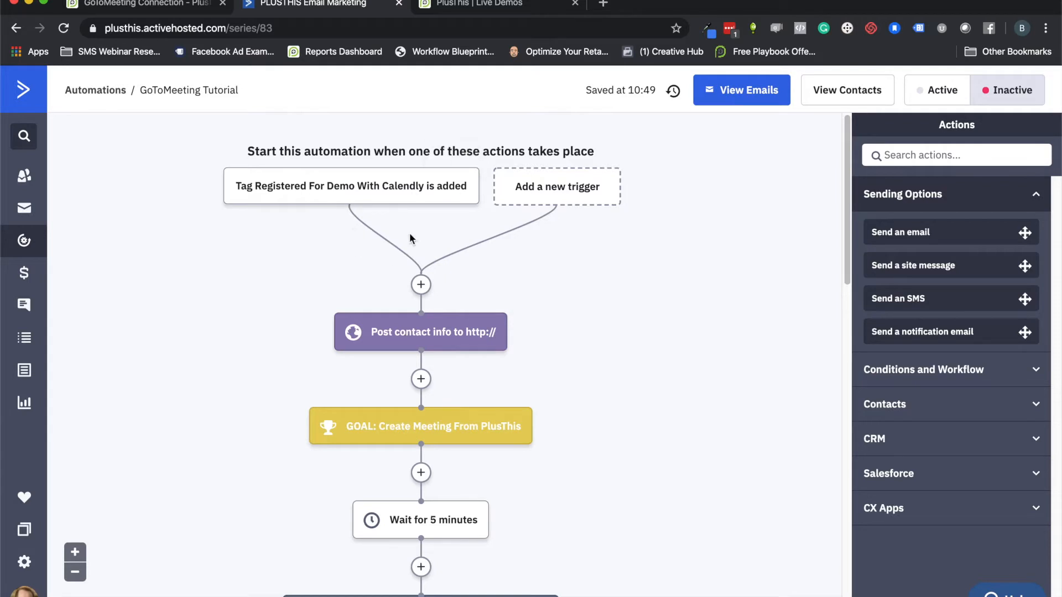
left_click(410, 340)
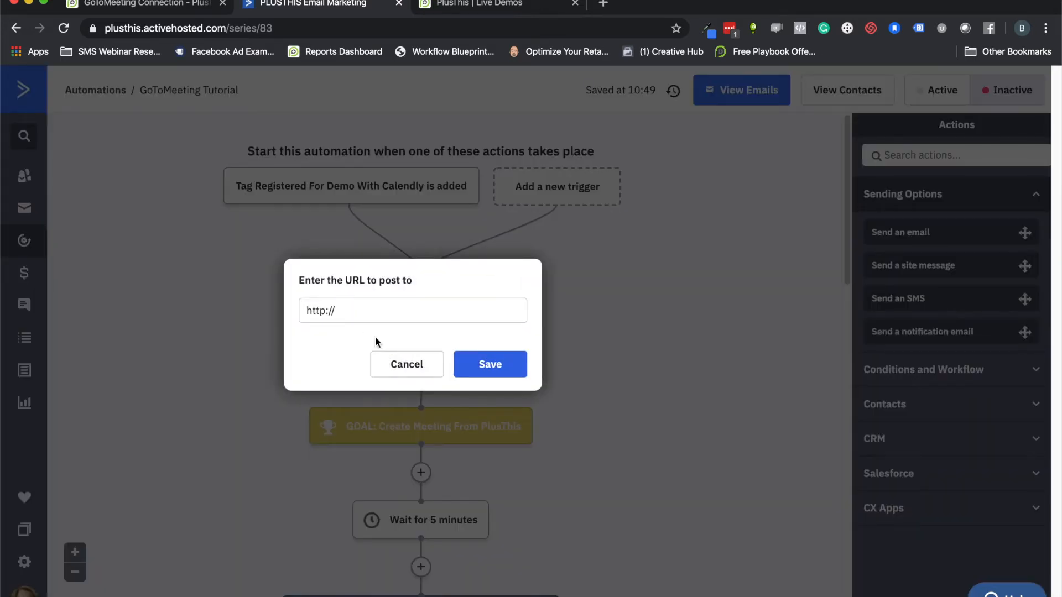
left_click(412, 364)
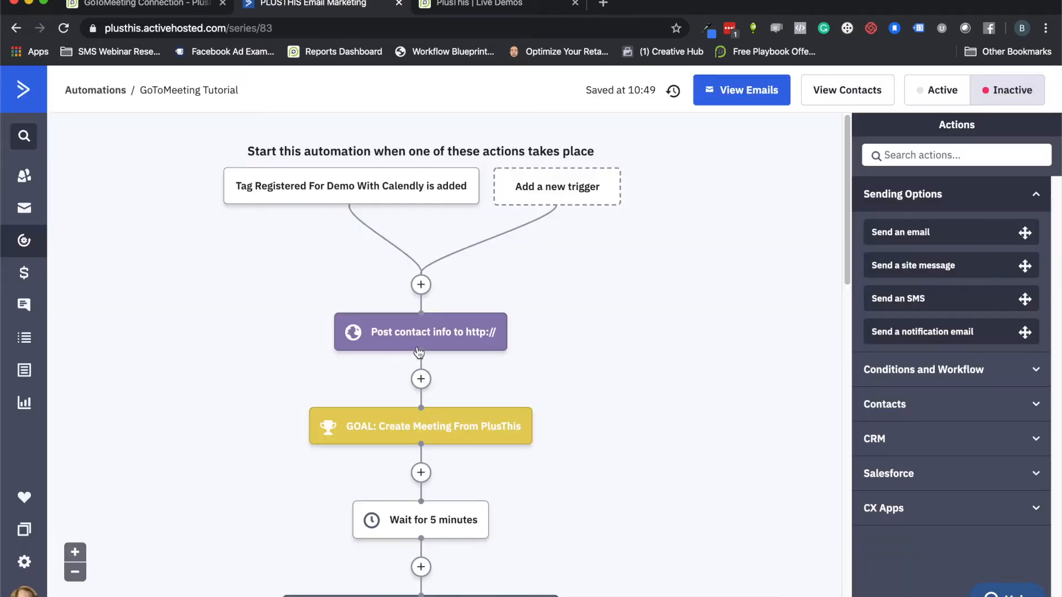
left_click(421, 284)
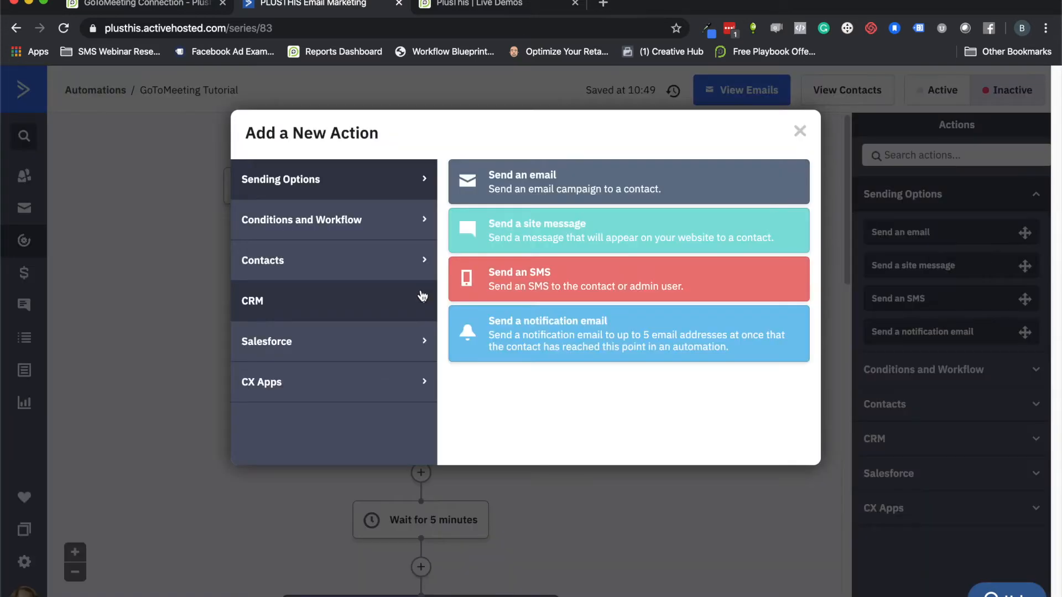
left_click(283, 232)
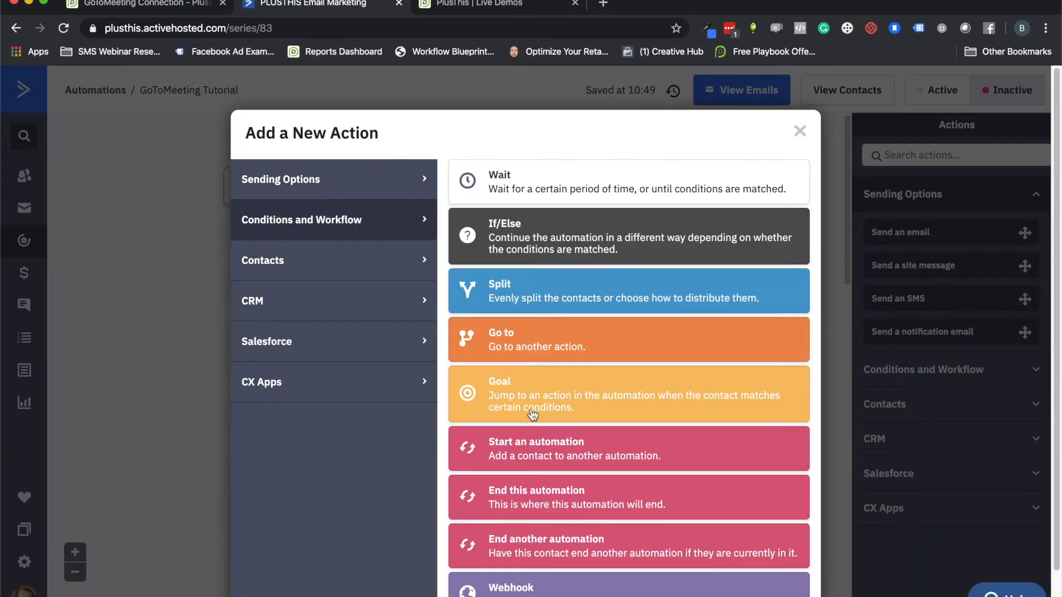
left_click(514, 585)
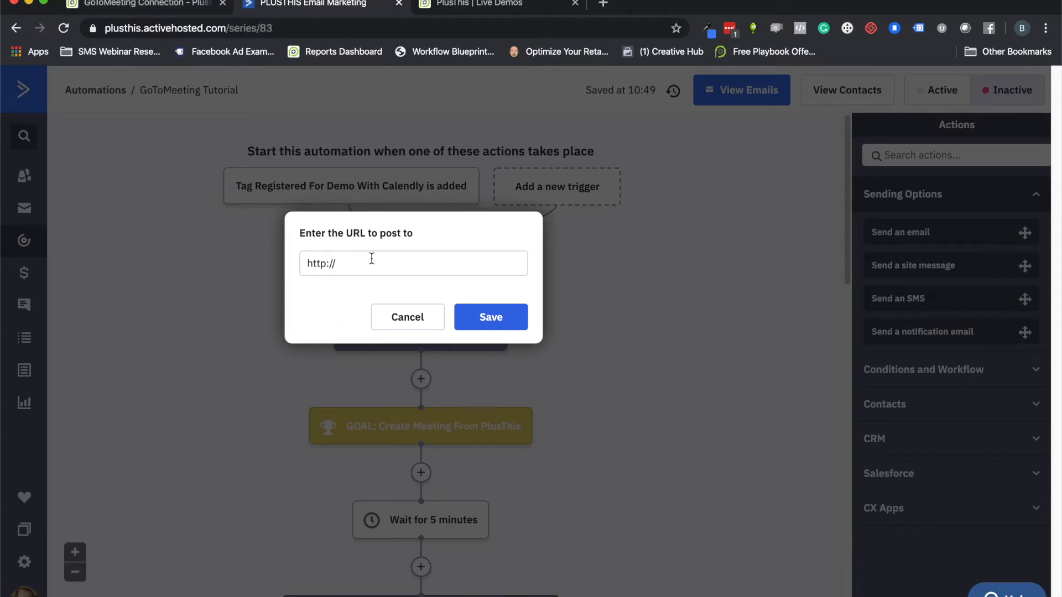
left_click(408, 317)
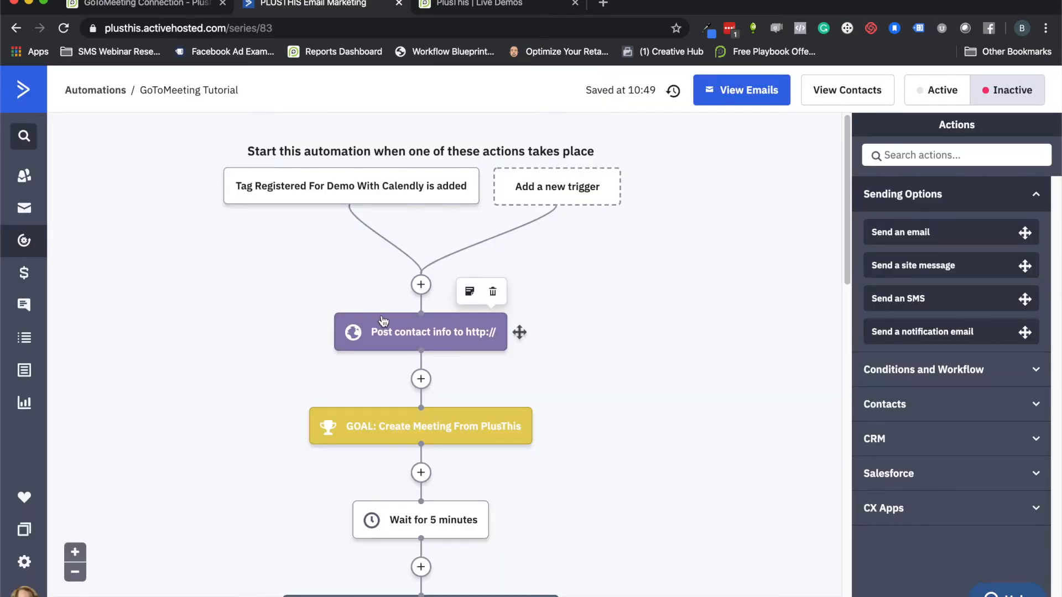
Delete the 5-minute wait between the "Create Meeting From PlusThis" goal and the "Reminder Email" action.
scroll(377, 332, "down", 2)
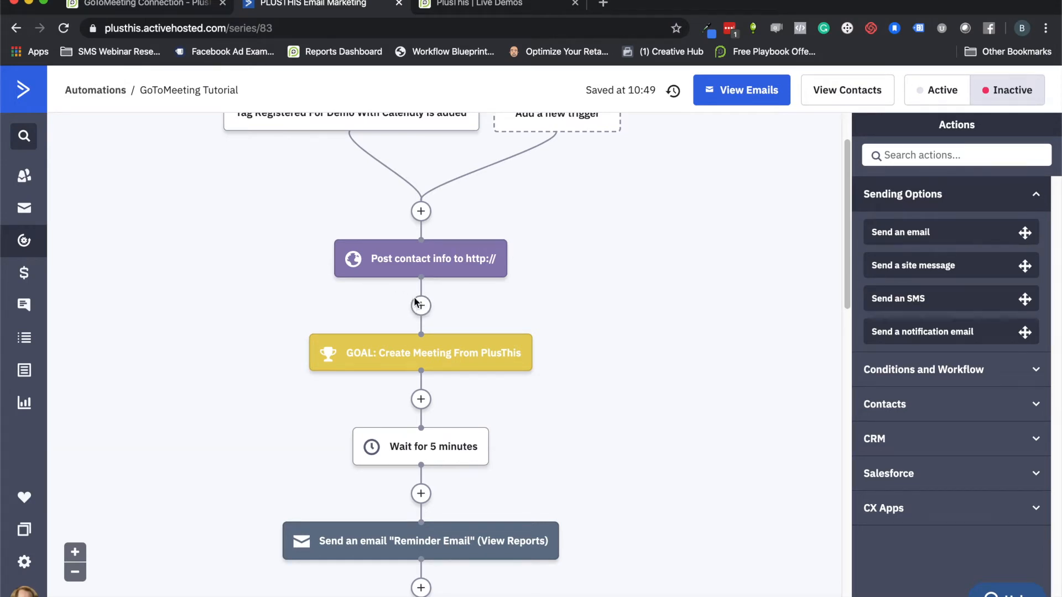
mouse_move(360, 354)
scroll(403, 445, "down", 3)
mouse_move(403, 421)
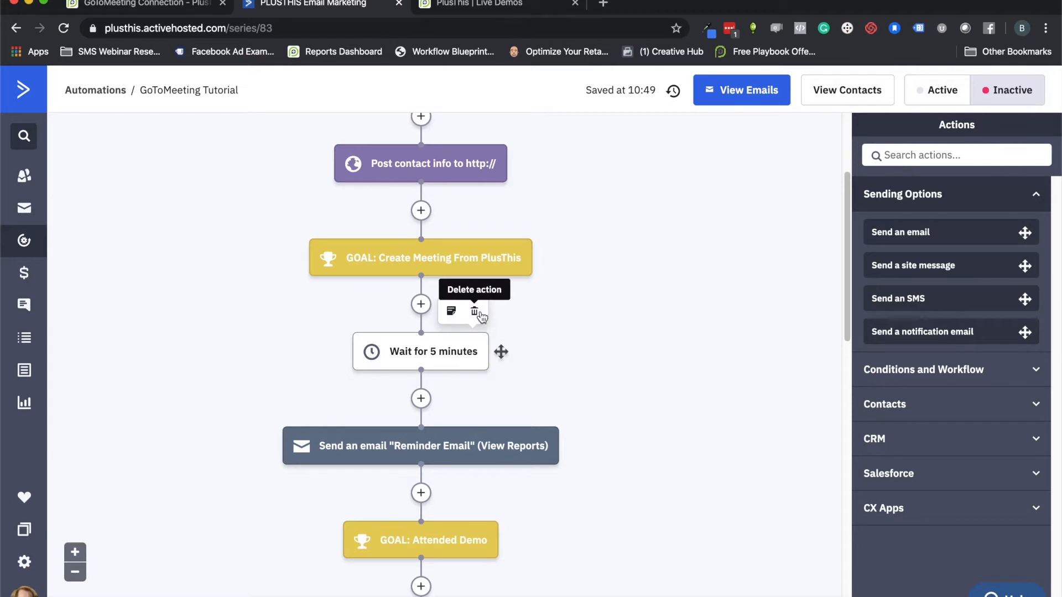
left_click(476, 311)
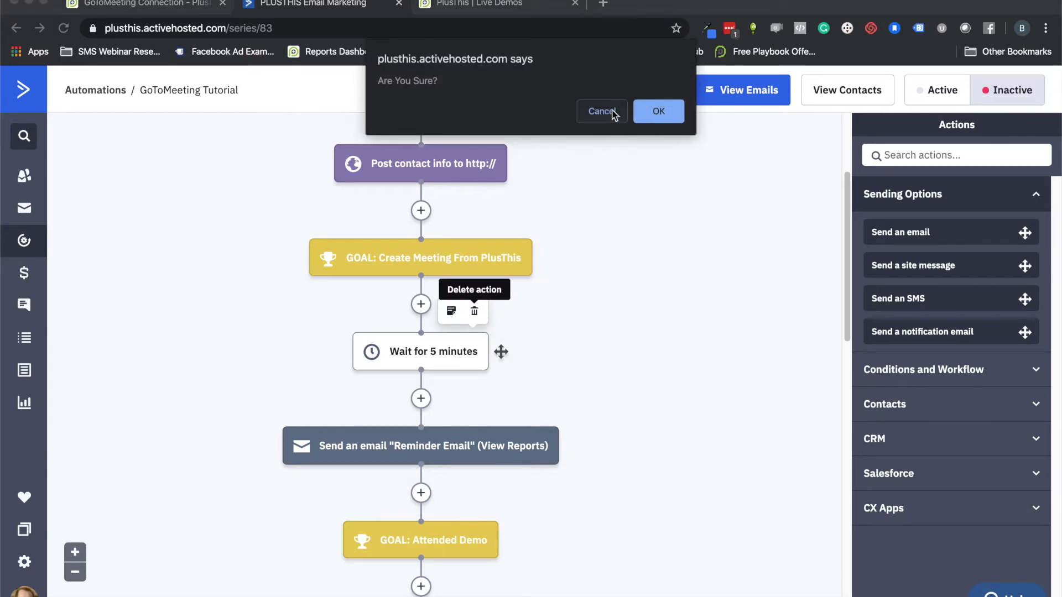
left_click(657, 113)
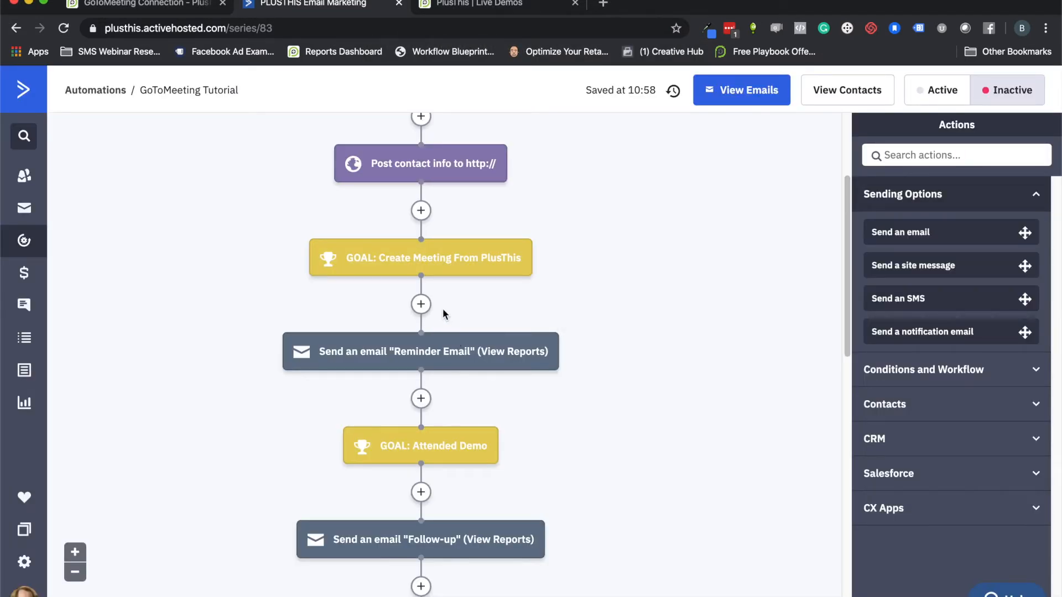
Open the "Reminder Email" sent after the "Create Meeting From PlusThis" goal in the email designer.
mouse_move(436, 274)
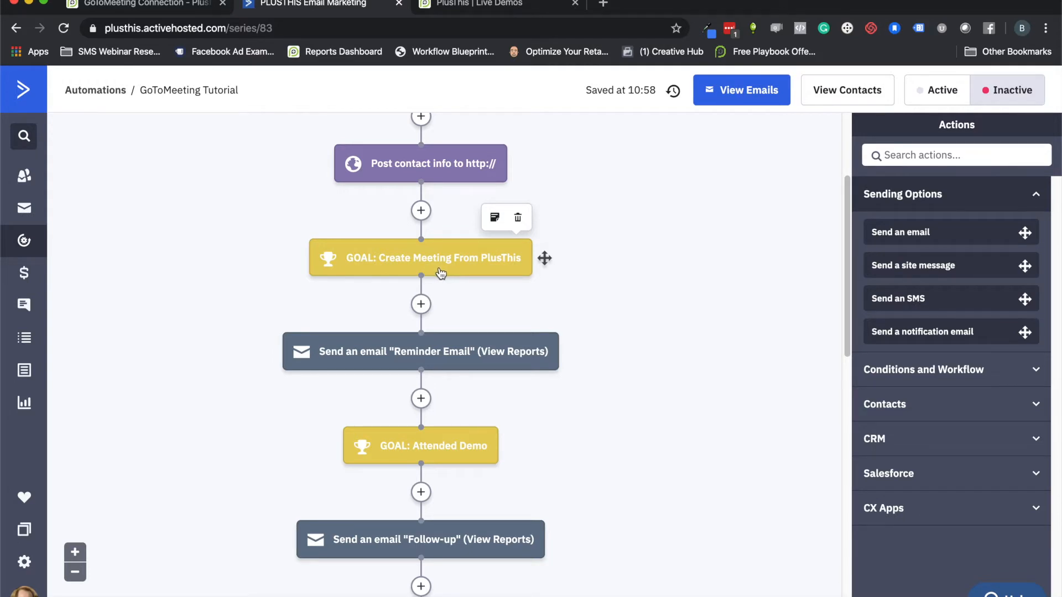
left_click(399, 358)
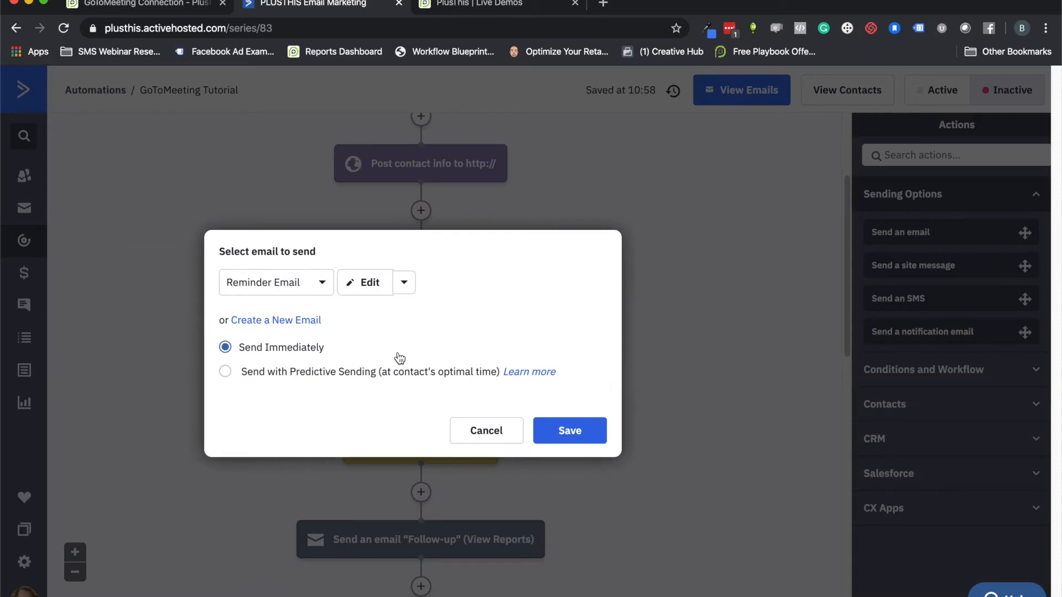
left_click(378, 285)
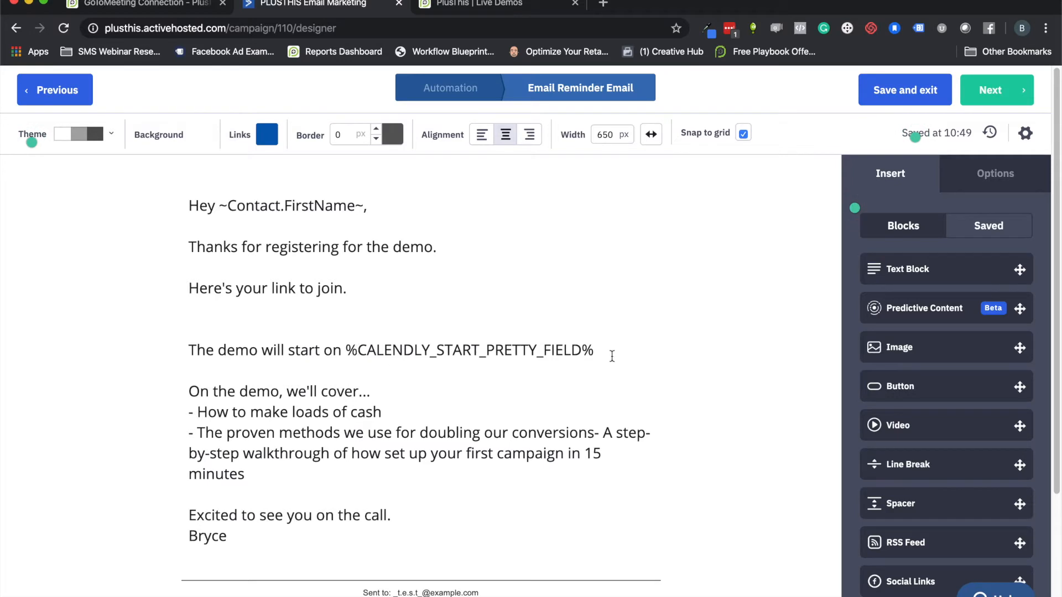
Save the reminder email and exit the designer to return to the automation.
left_click(347, 350)
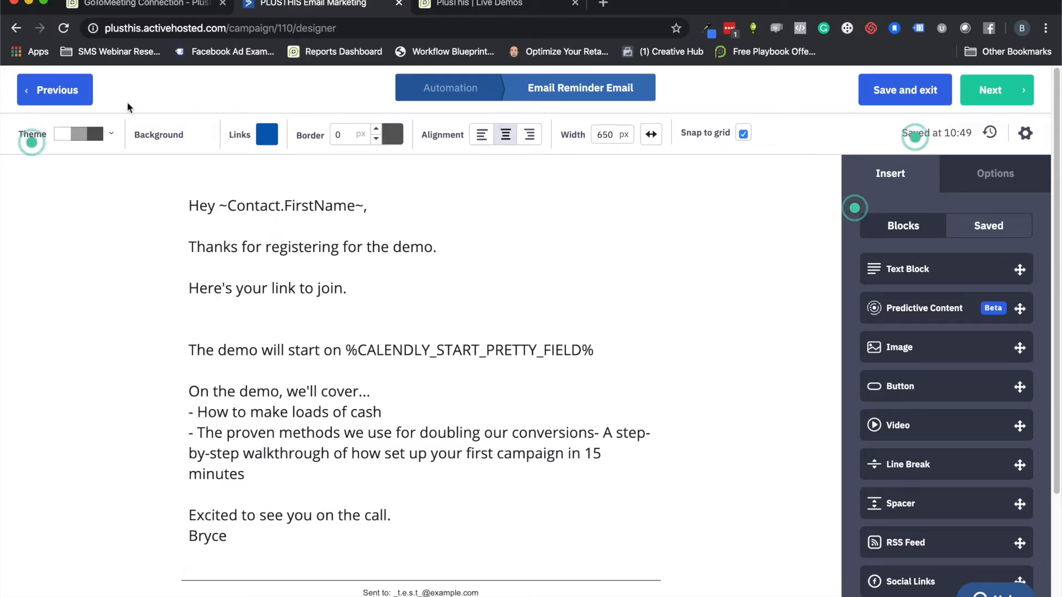
left_click(877, 97)
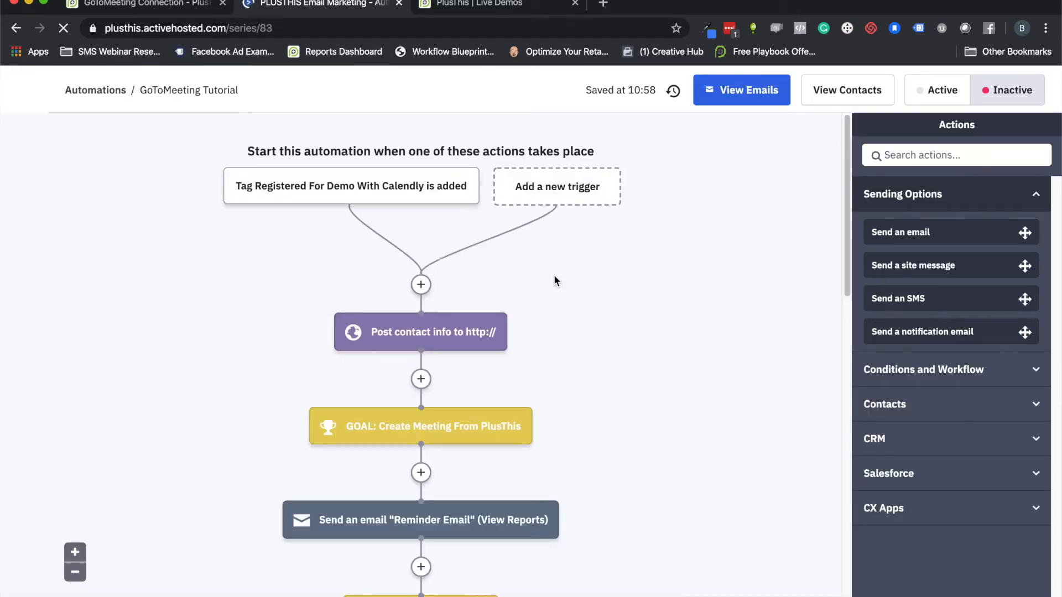
Review the automation's flow from the Calendly tag trigger through the attended and missed demo goals and their follow-up emails.
scroll(605, 319, "down", 3)
scroll(604, 323, "down", 5)
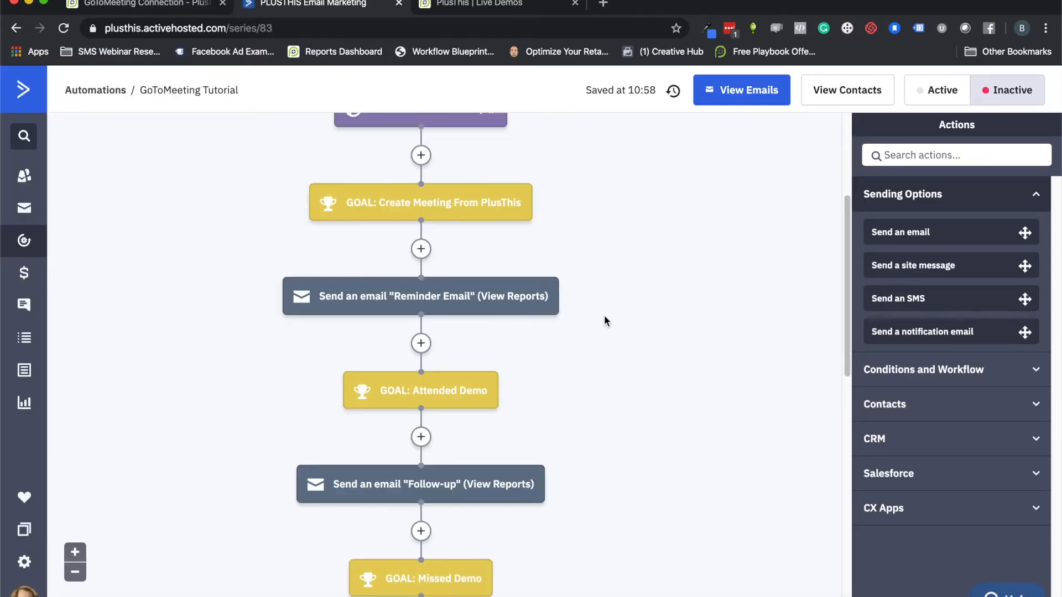
mouse_move(392, 397)
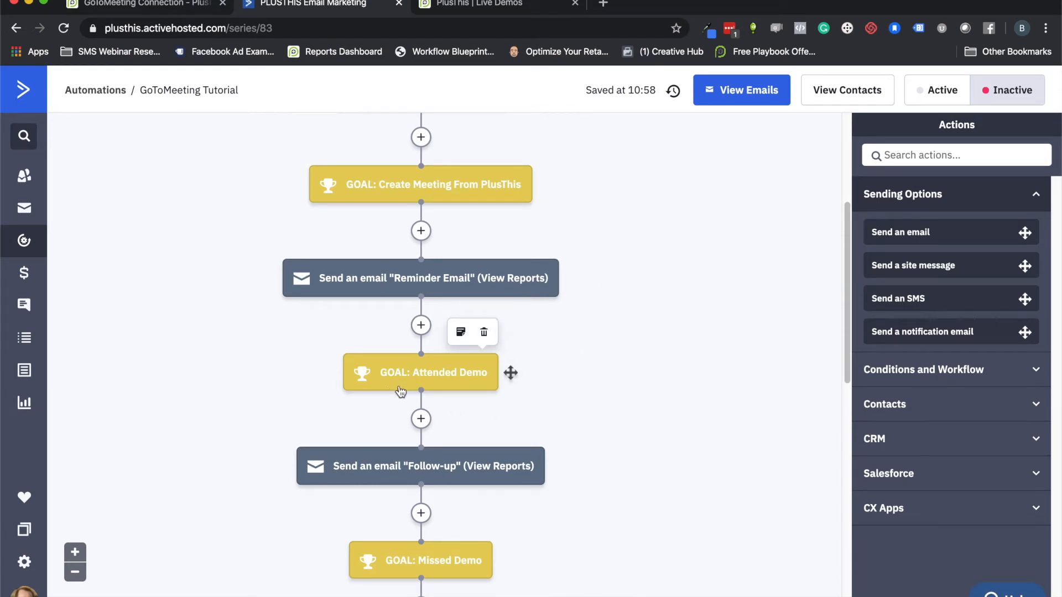
mouse_move(469, 526)
scroll(469, 525, "down", 1)
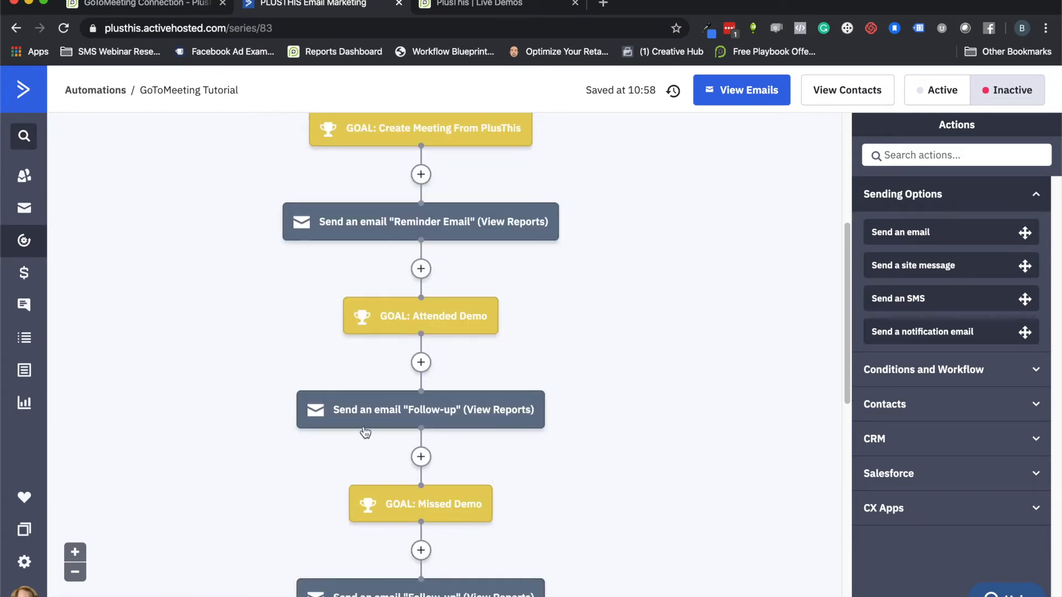
scroll(367, 431, "up", 4)
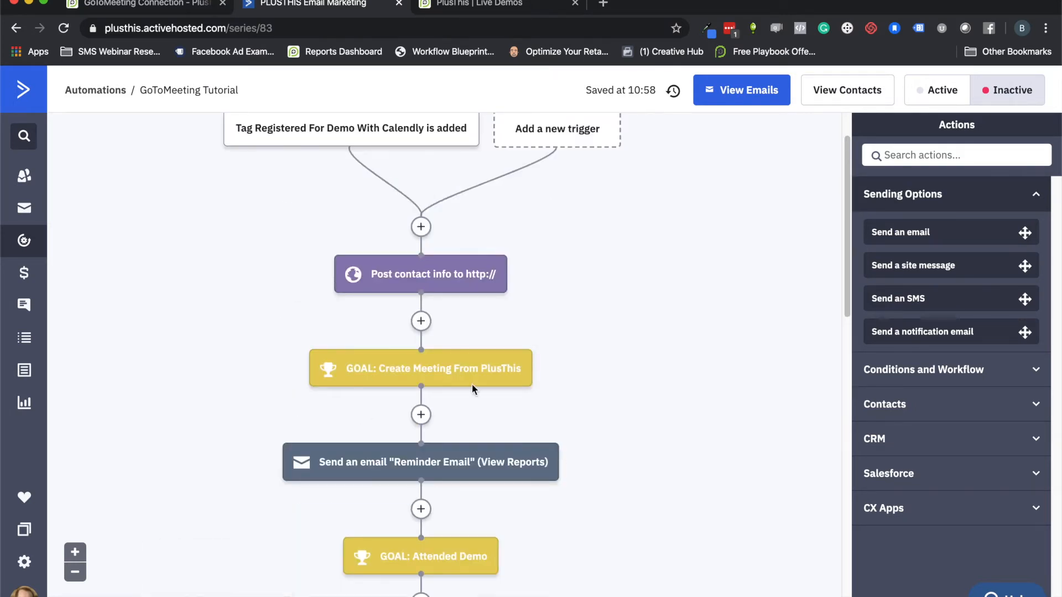
scroll(447, 332, "up", 1)
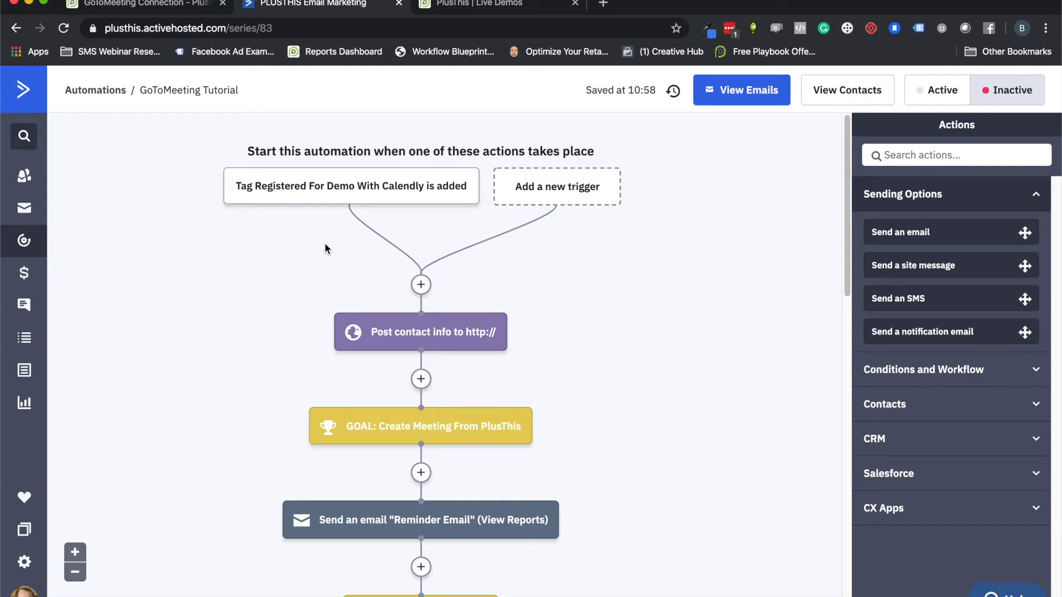
Switch to PlusThis and review the GoToMeeting Connection's meeting creation settings, checking them against the live demo booking page.
left_click(156, 5)
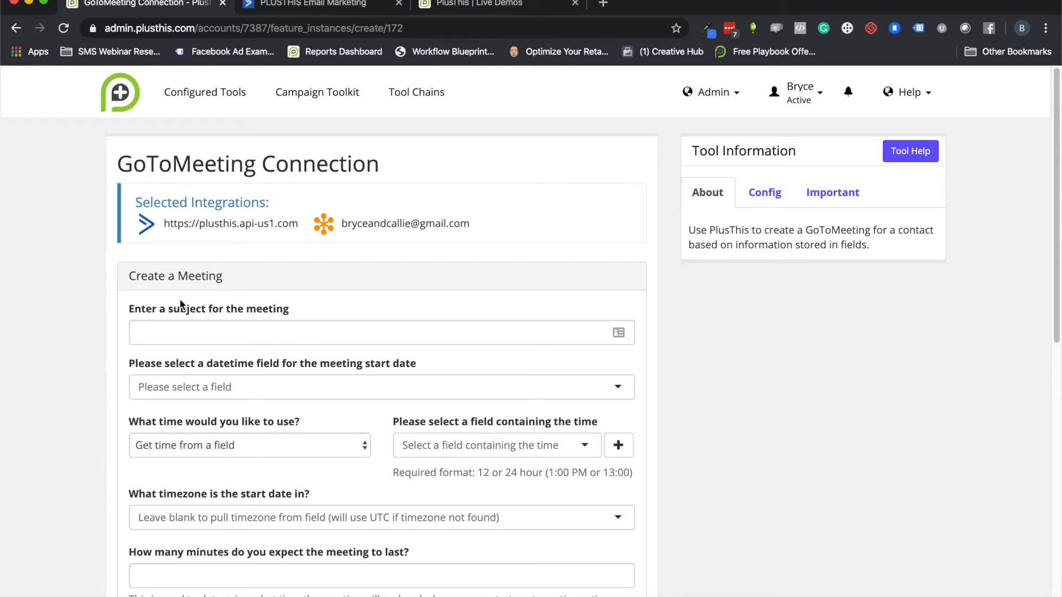
scroll(221, 360, "down", 1)
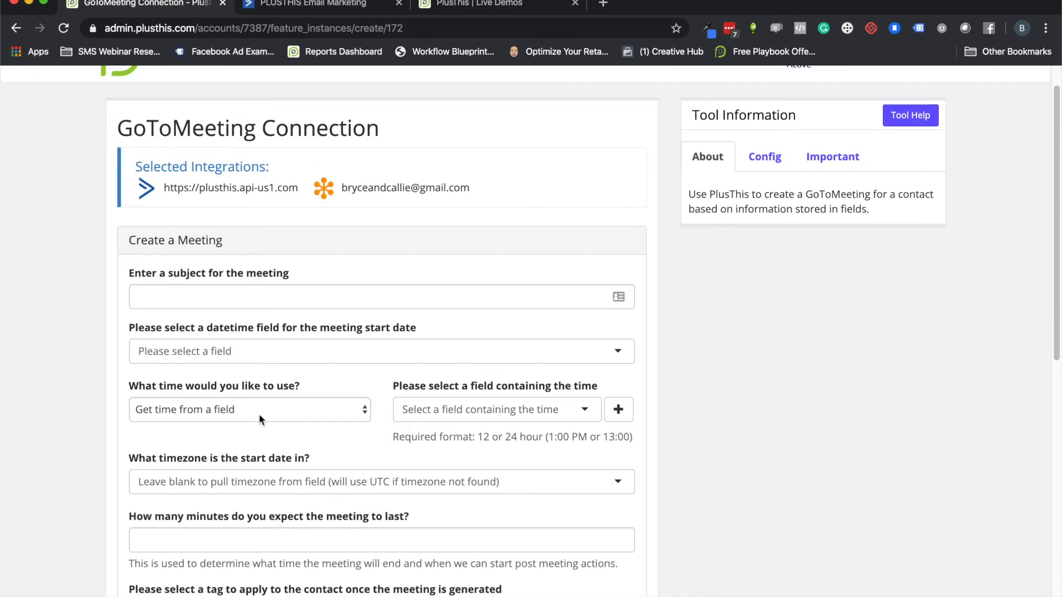
scroll(254, 399, "down", 3)
scroll(138, 443, "up", 4)
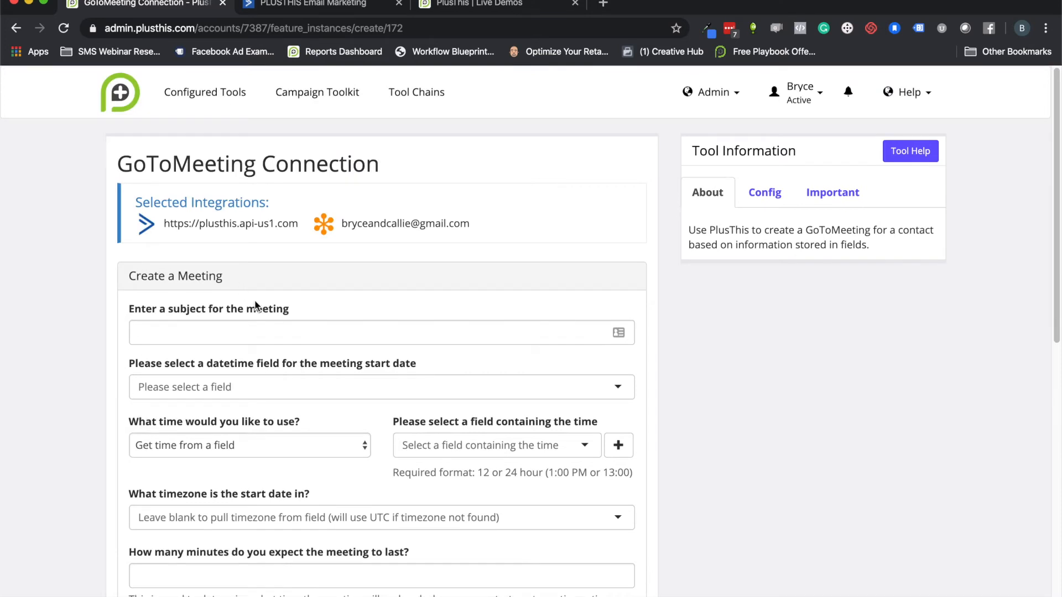
scroll(234, 275, "down", 2)
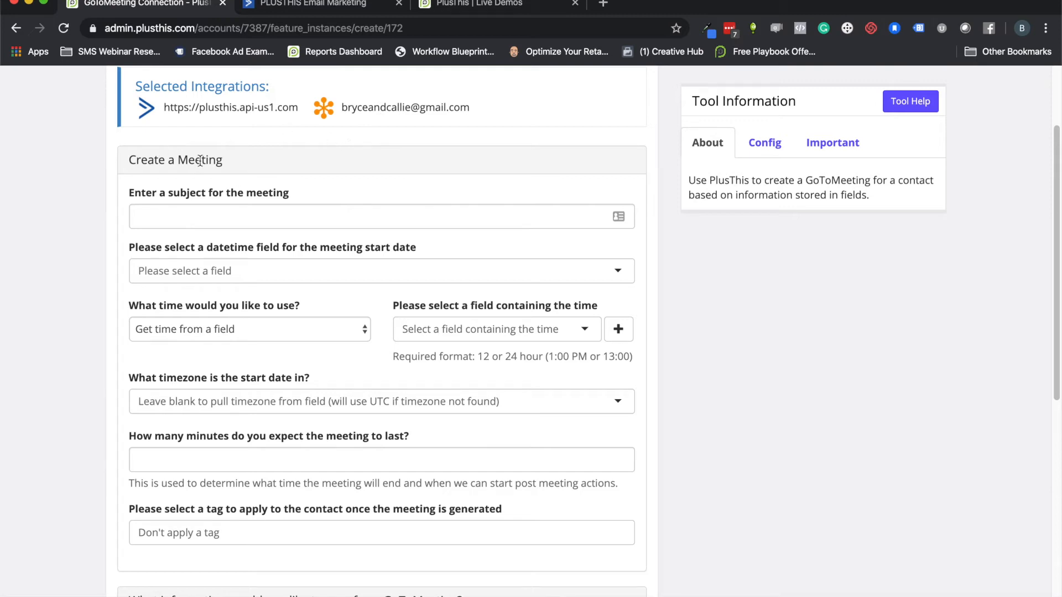
scroll(74, 354, "down", 1)
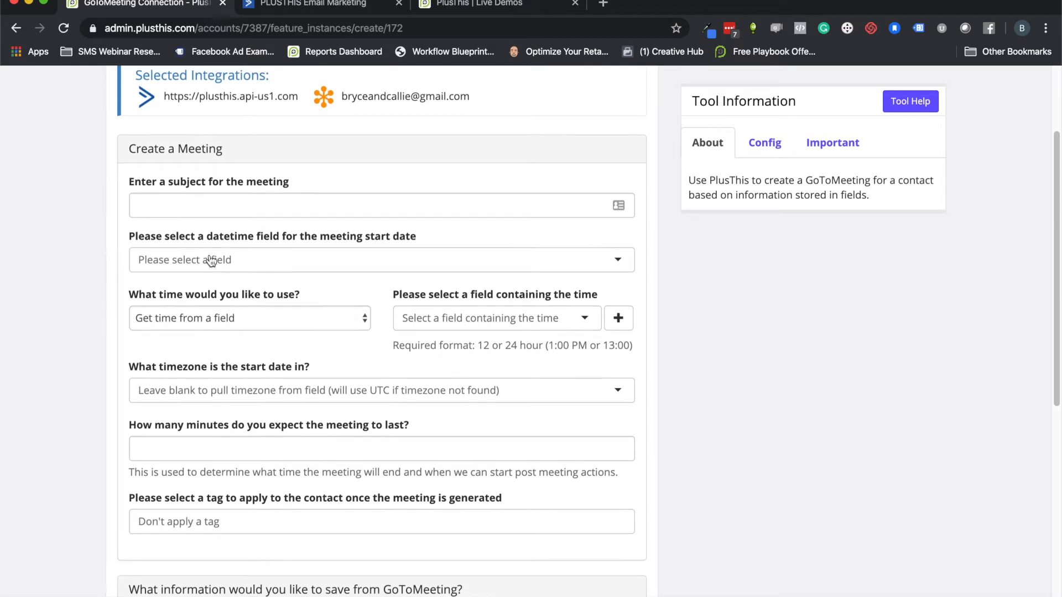
scroll(152, 244, "up", 3)
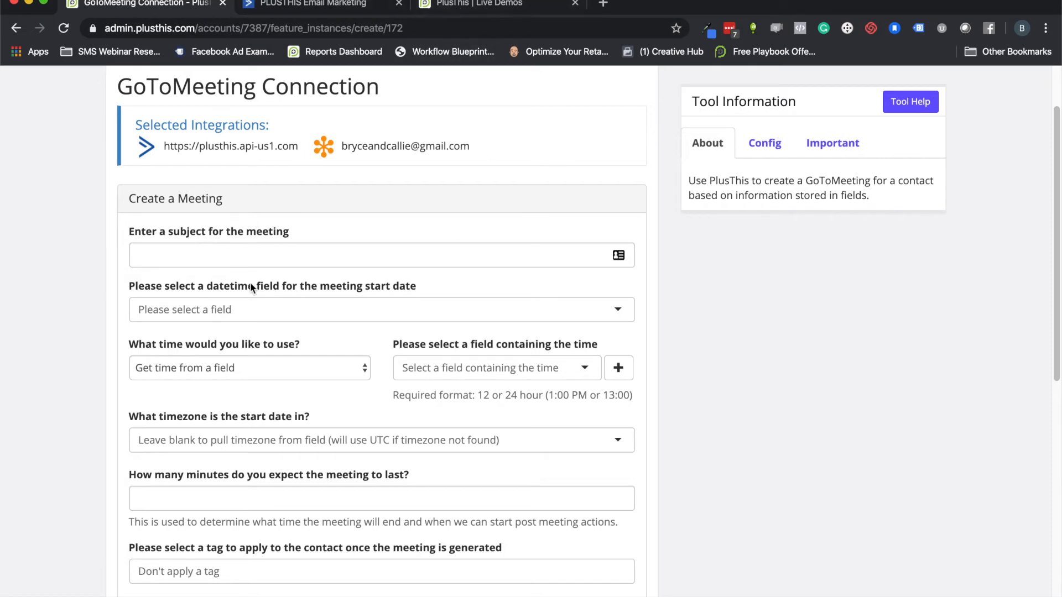
left_click(483, 15)
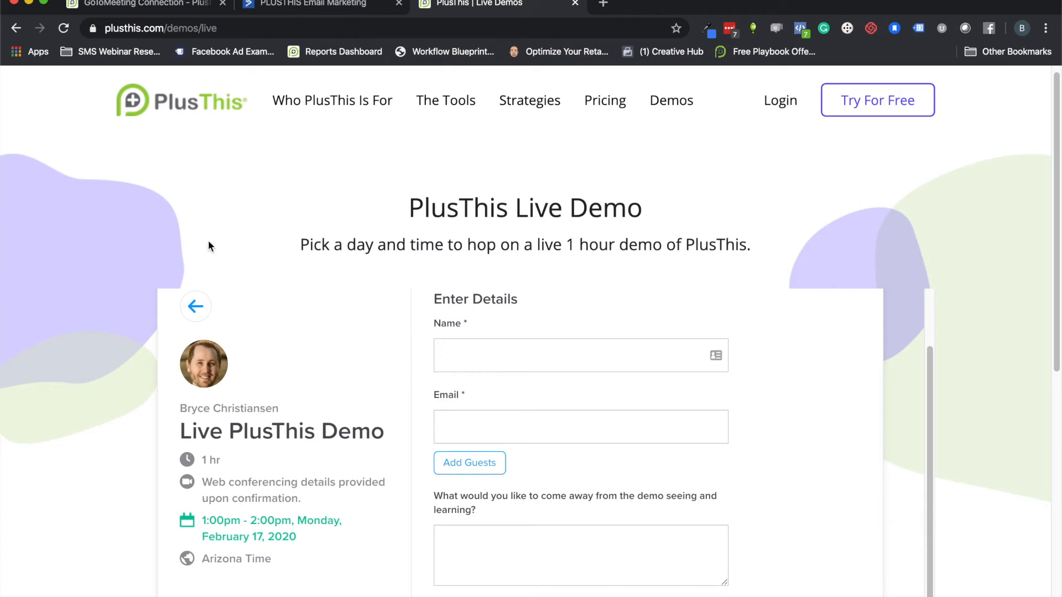
left_click(161, 7)
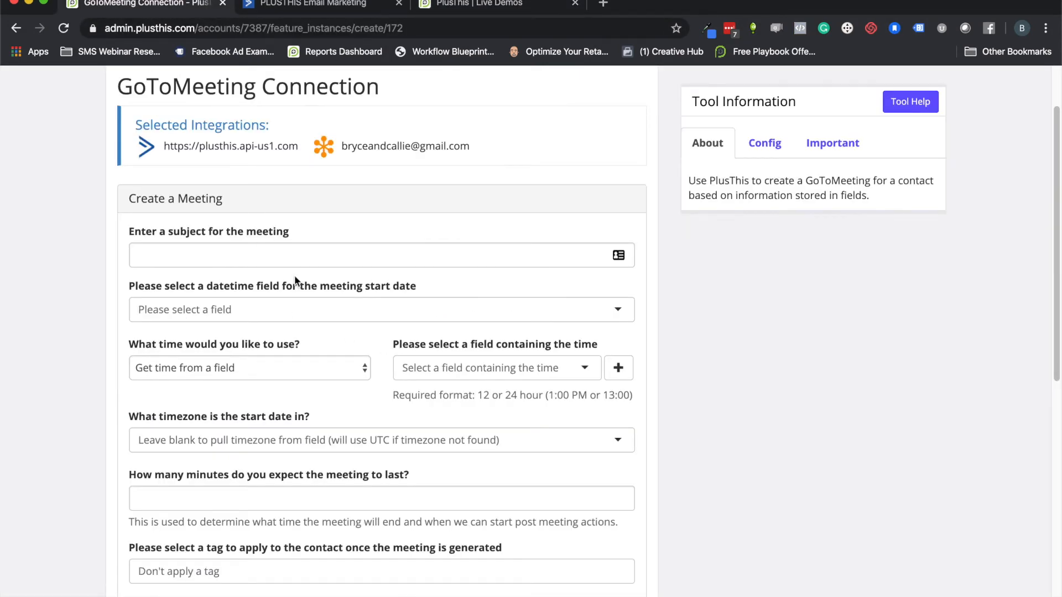
Take the meeting's start date from the "gtm start date" field and its time from the "gtm start time" field.
left_click(201, 309)
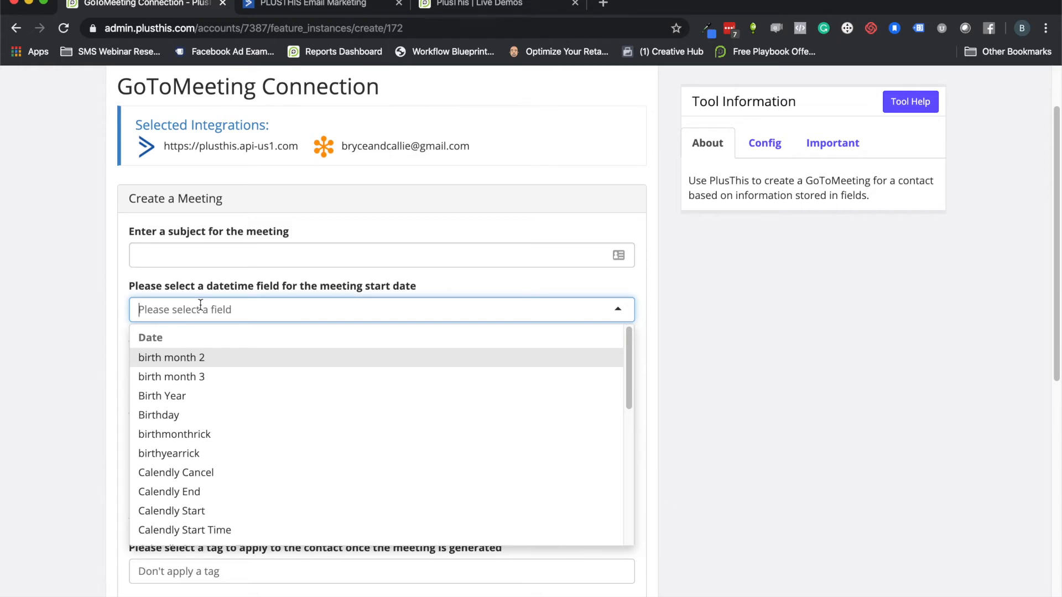
type("g")
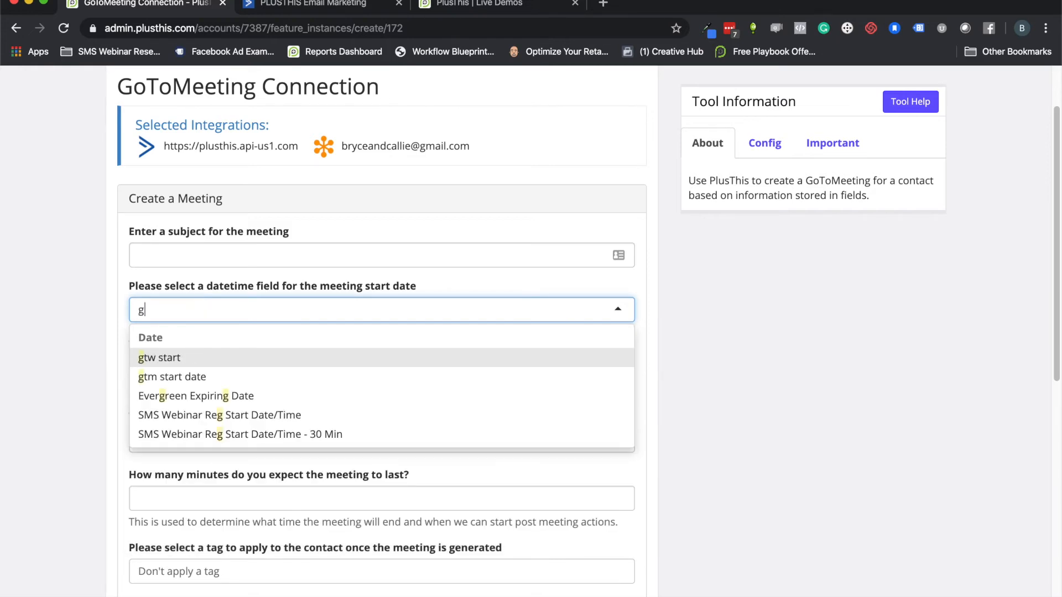
type("m")
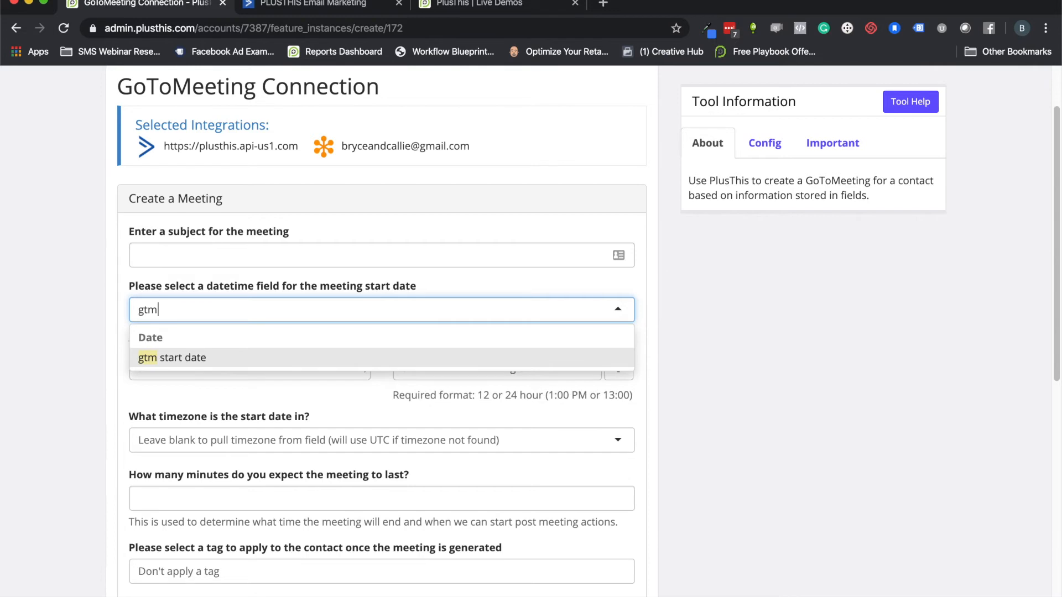
left_click(217, 358)
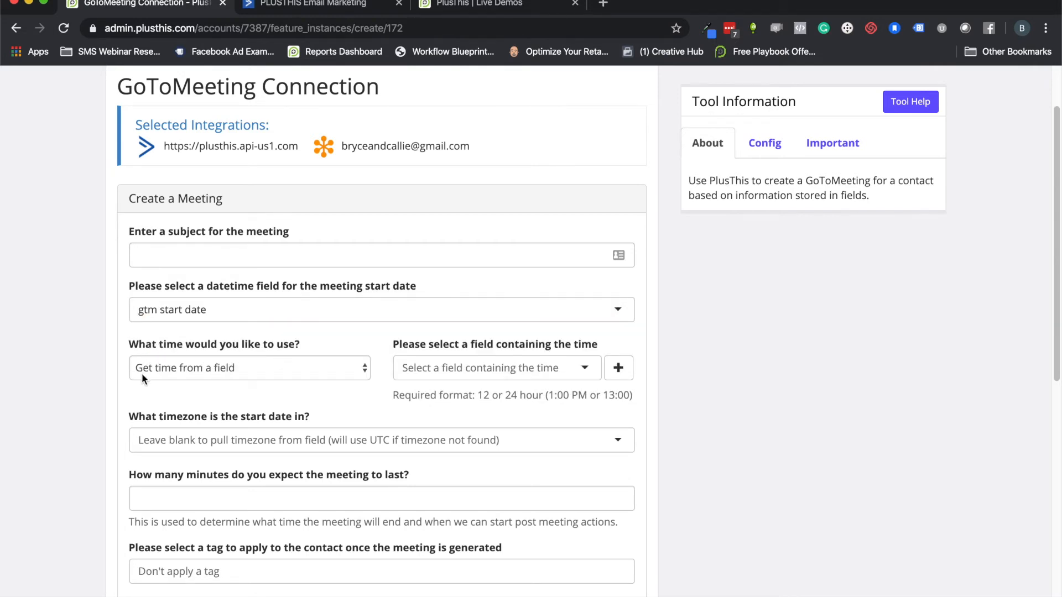
left_click(455, 367)
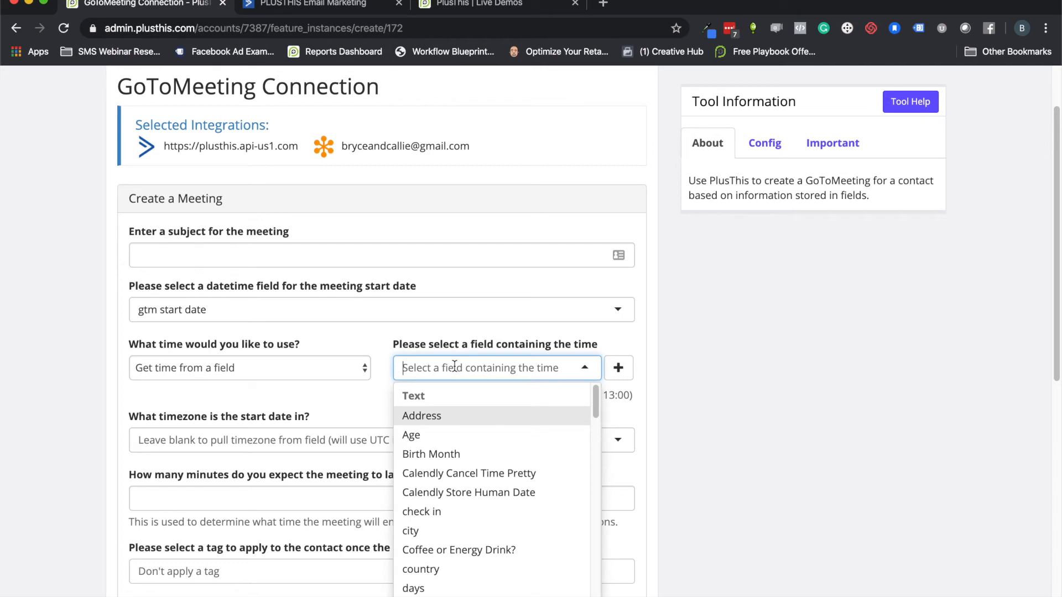
type("time")
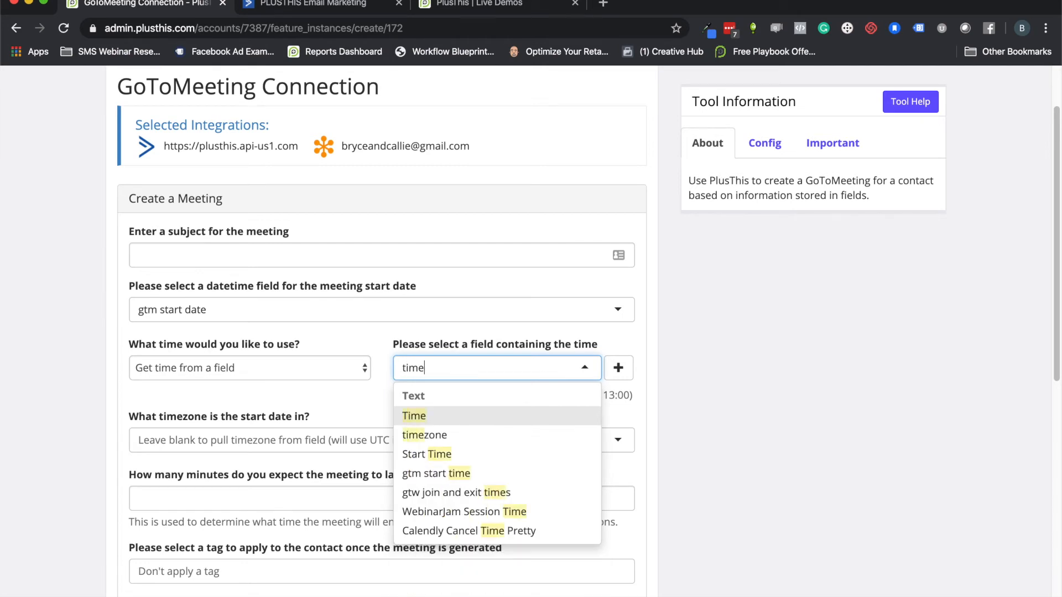
left_click(457, 472)
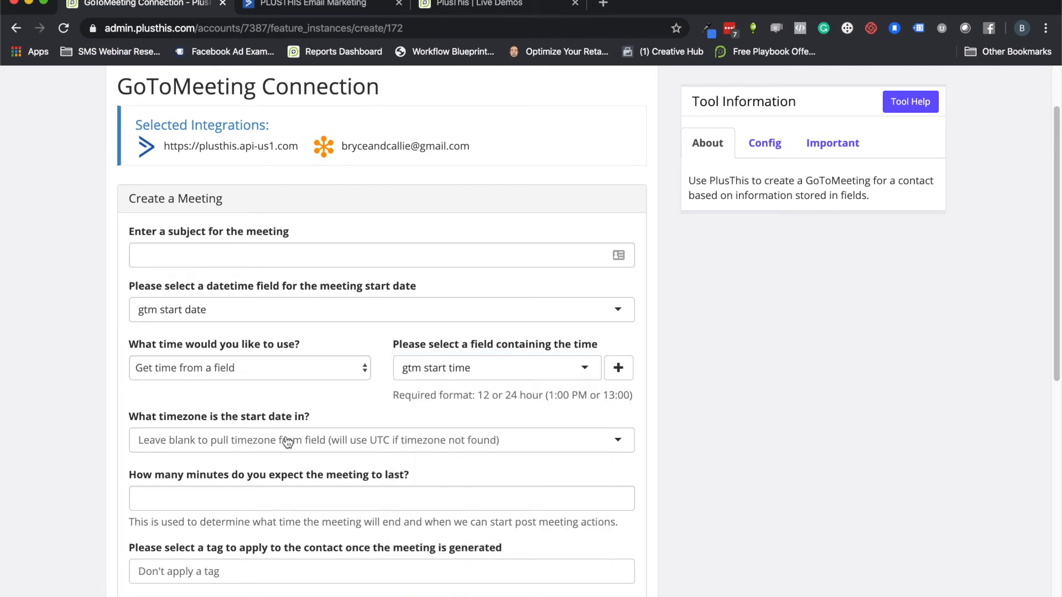
Set the expected meeting length to 60 minutes.
scroll(227, 436, "down", 2)
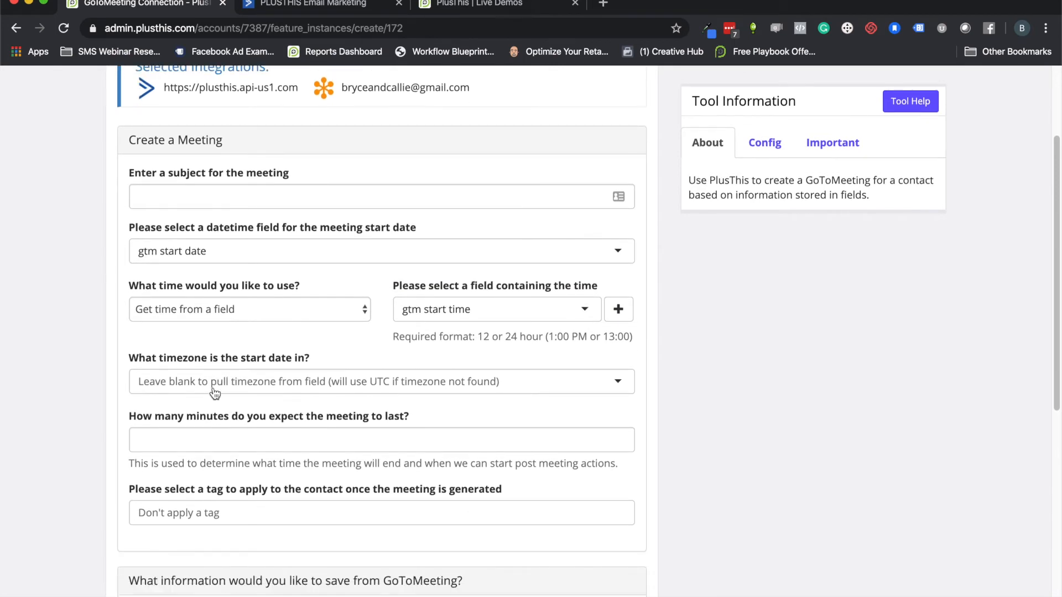
scroll(184, 382, "down", 2)
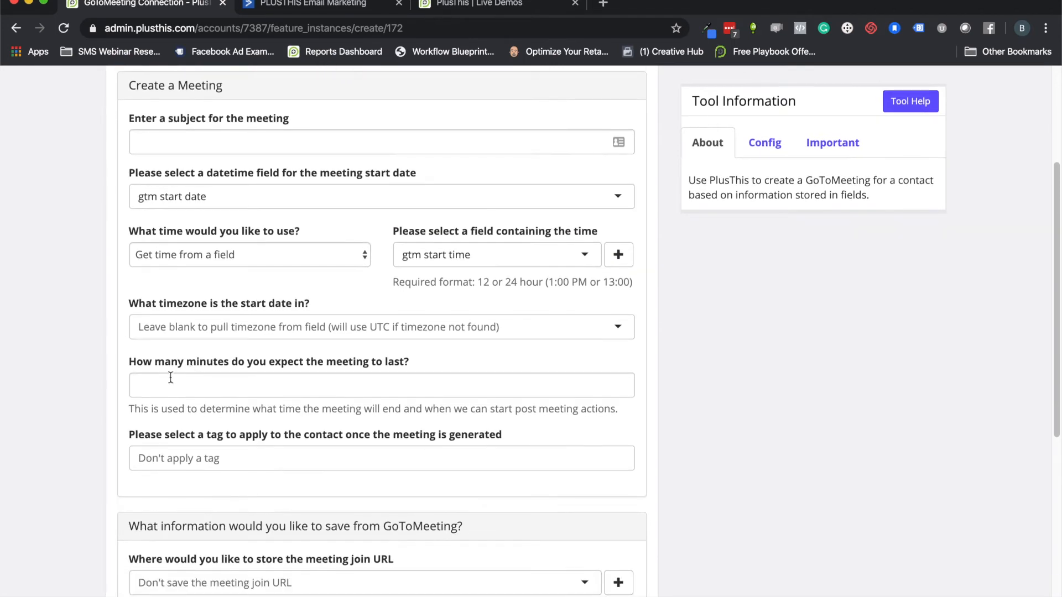
left_click(158, 393)
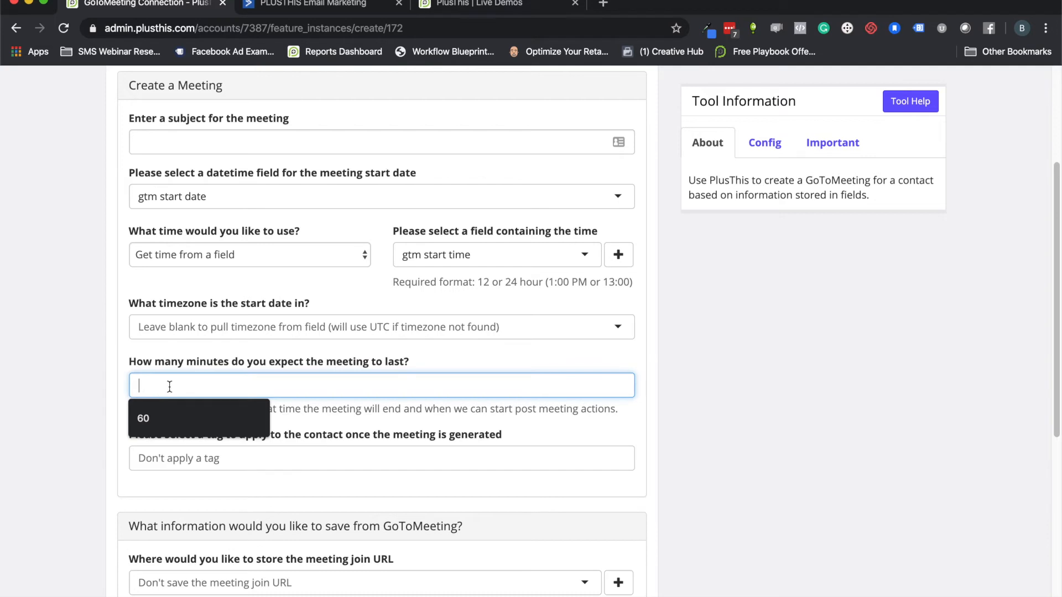
type("60")
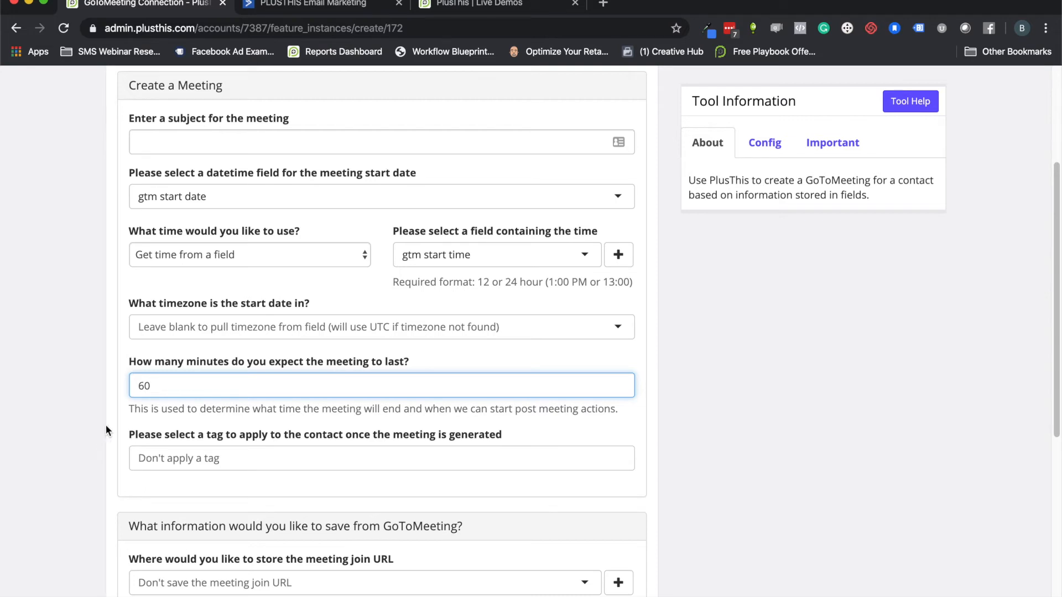
Choose "Meeting Created" as the tag applied to the contact once the meeting is generated, checking the ActiveCampaign automation for reference.
left_click(156, 461)
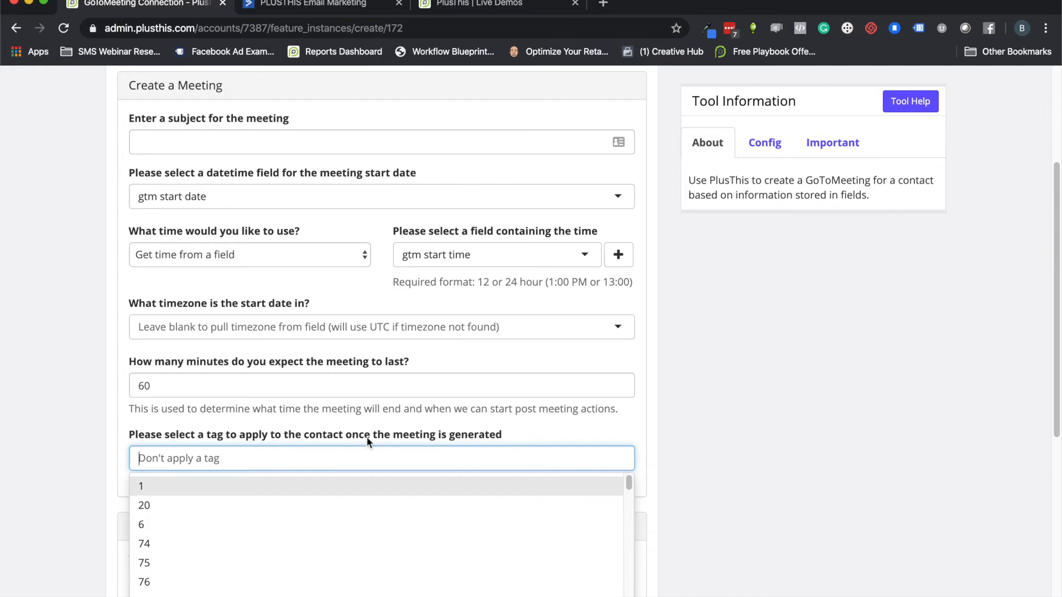
left_click(304, 3)
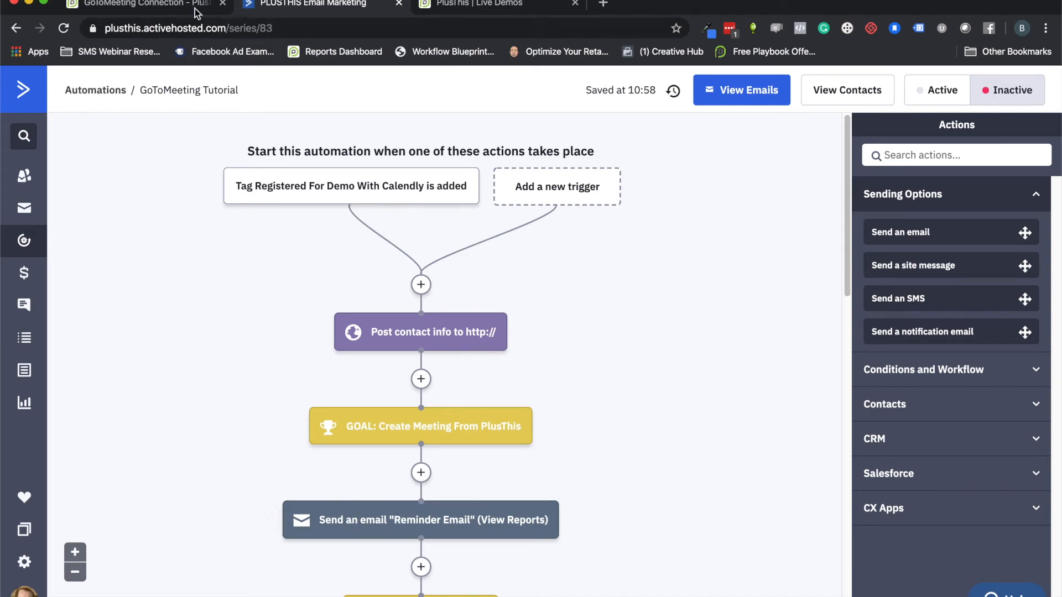
left_click(168, 7)
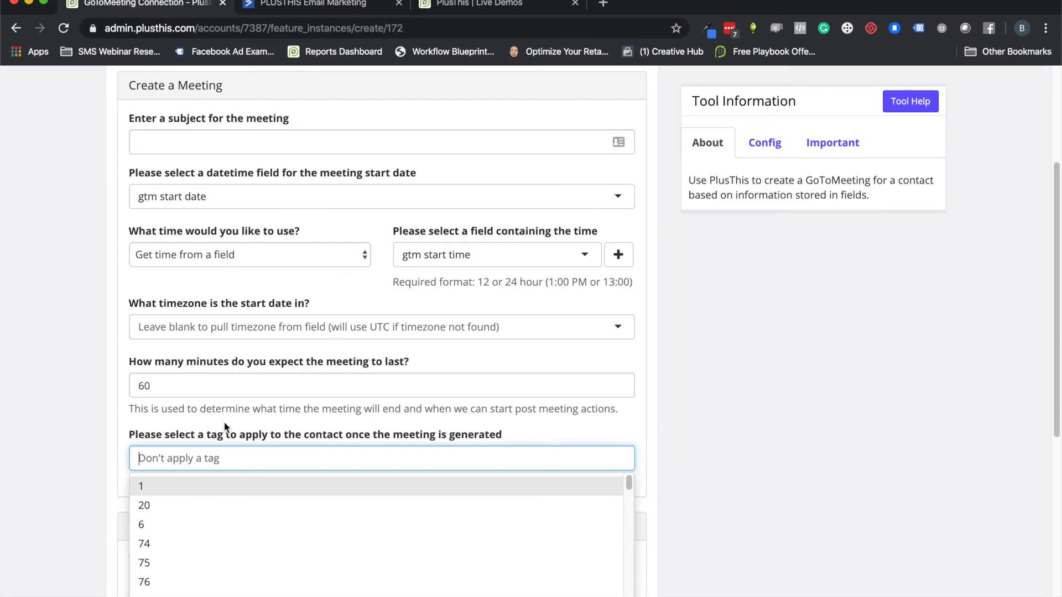
type("meeting")
left_click(205, 506)
left_click(83, 457)
Store the GoToMeeting join URL in the "gtm join link" field.
scroll(95, 447, "down", 2)
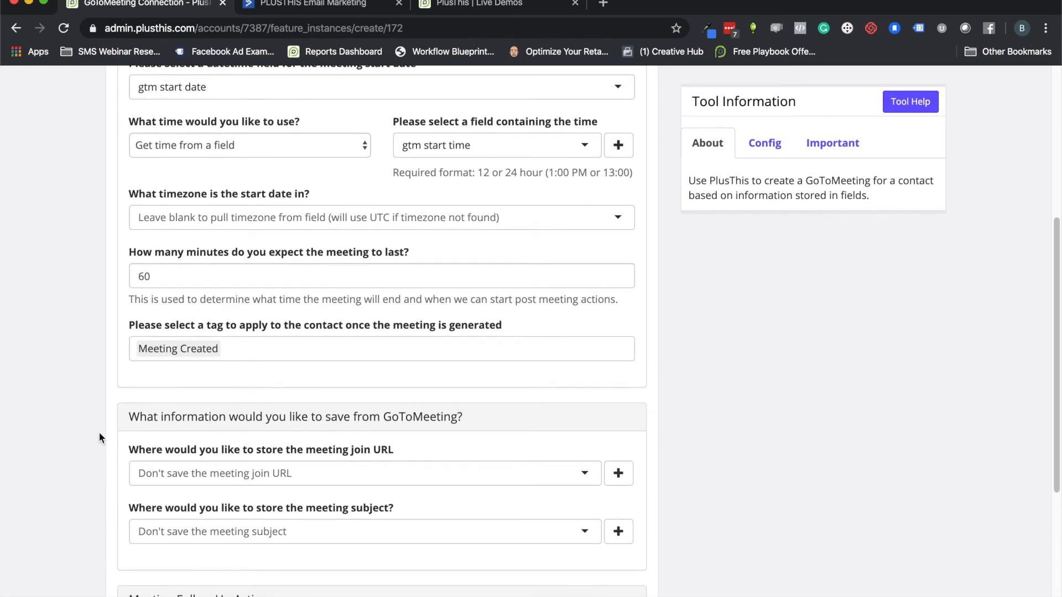
scroll(99, 431, "down", 3)
scroll(100, 390, "down", 1)
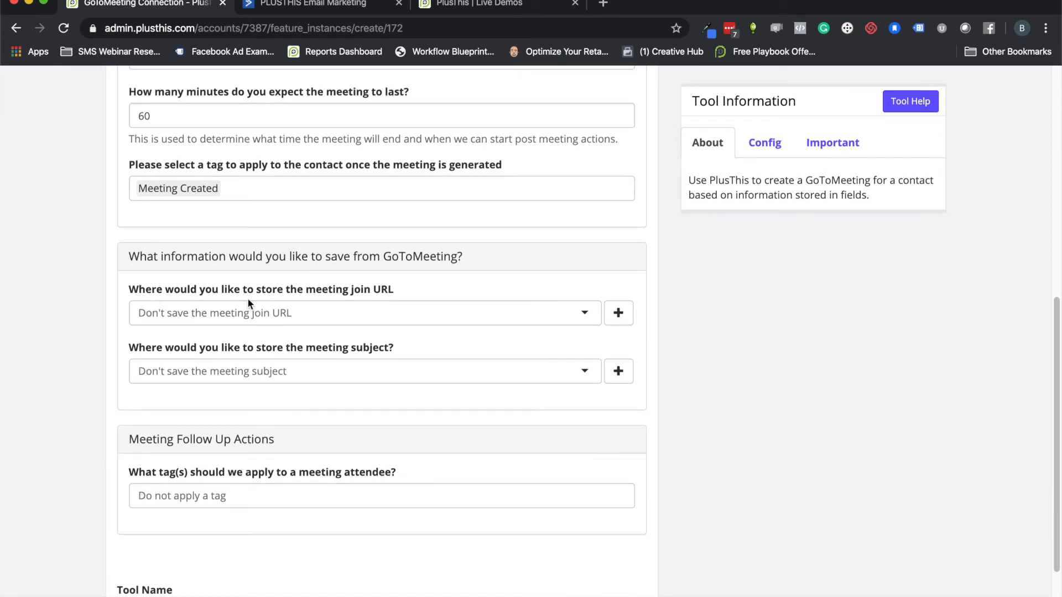
left_click(266, 311)
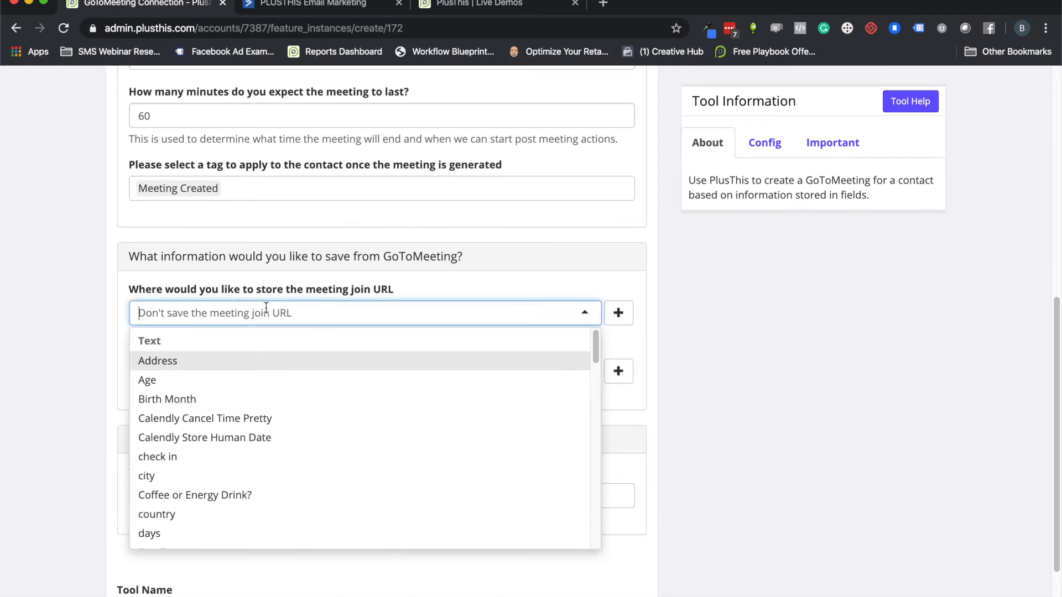
type("join")
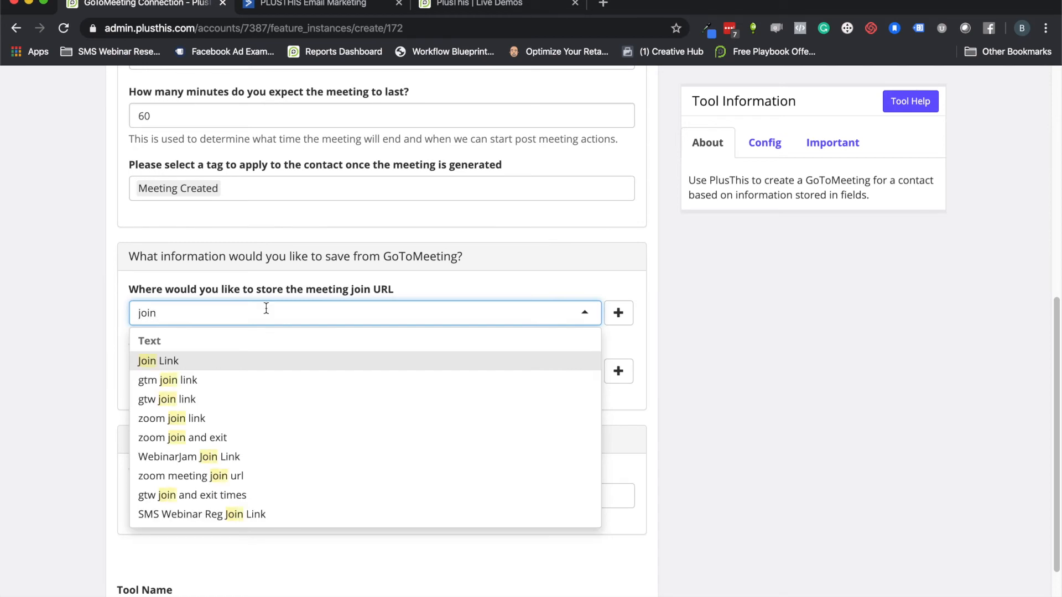
left_click(180, 382)
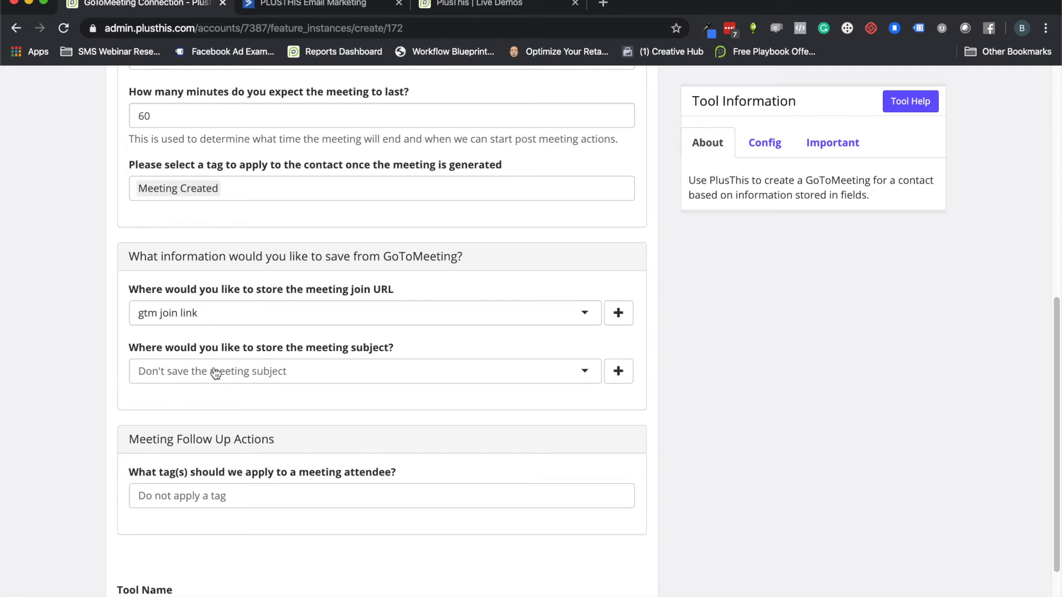
scroll(215, 373, "down", 2)
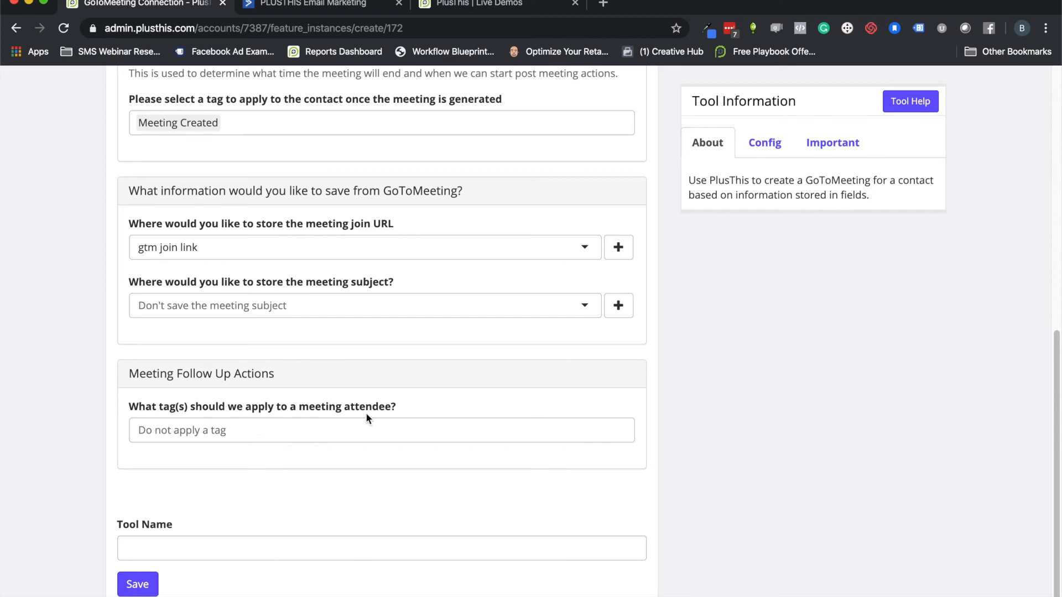
Add a new "meeting attended" tag for meeting attendees in PlusThis, checking the goals in the ActiveCampaign automation for reference.
left_click(292, 5)
scroll(348, 265, "down", 7)
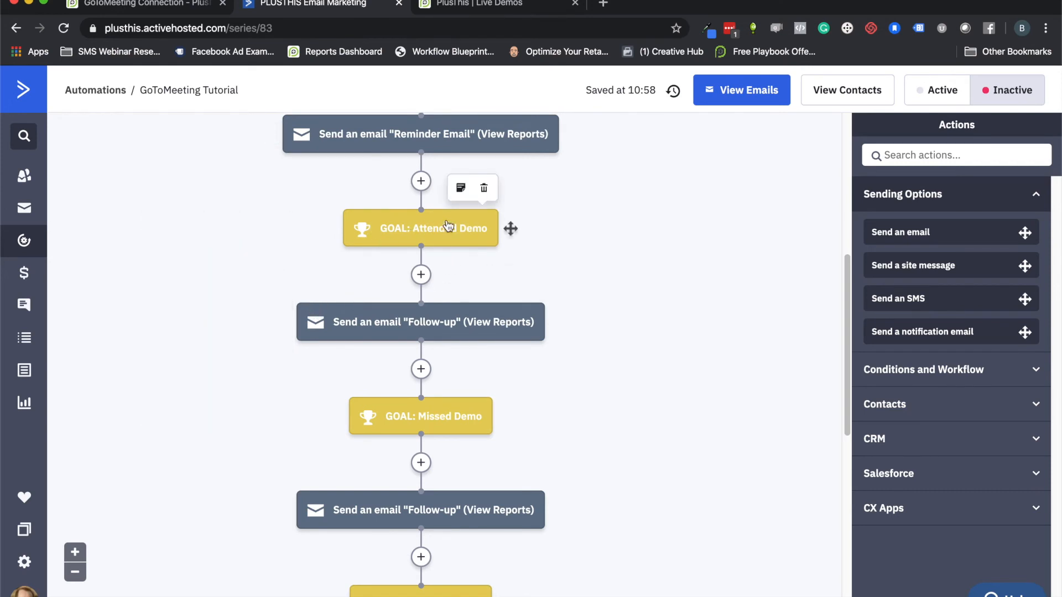
left_click(135, 5)
left_click(233, 434)
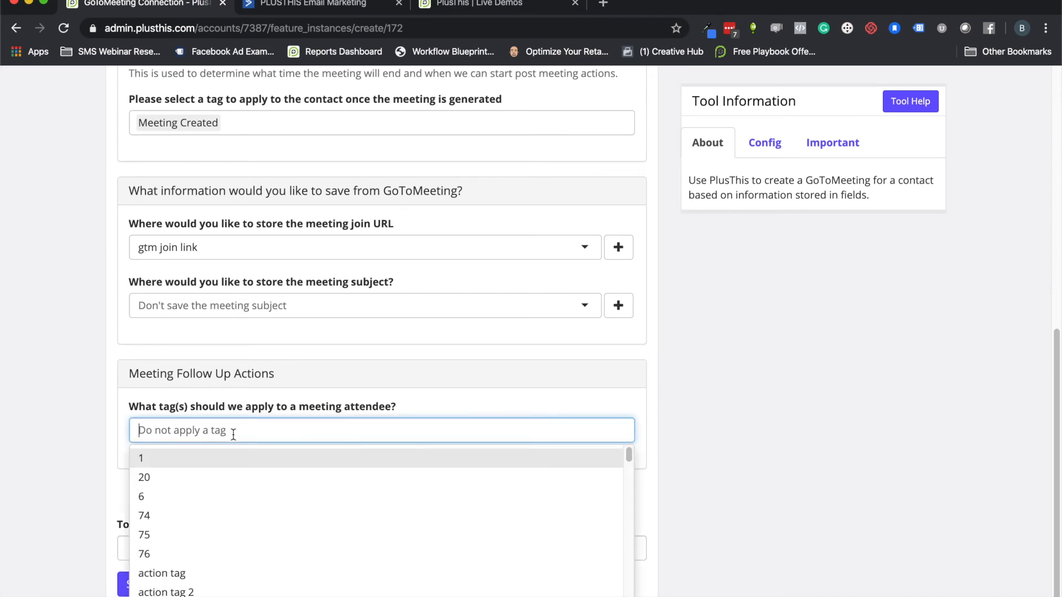
type("meeting")
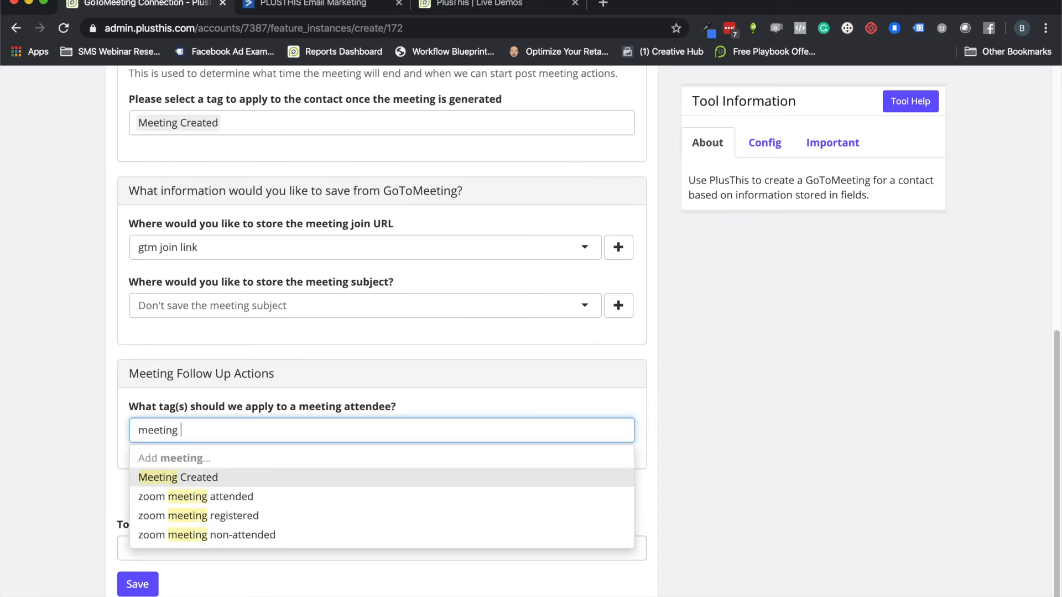
type(" attend")
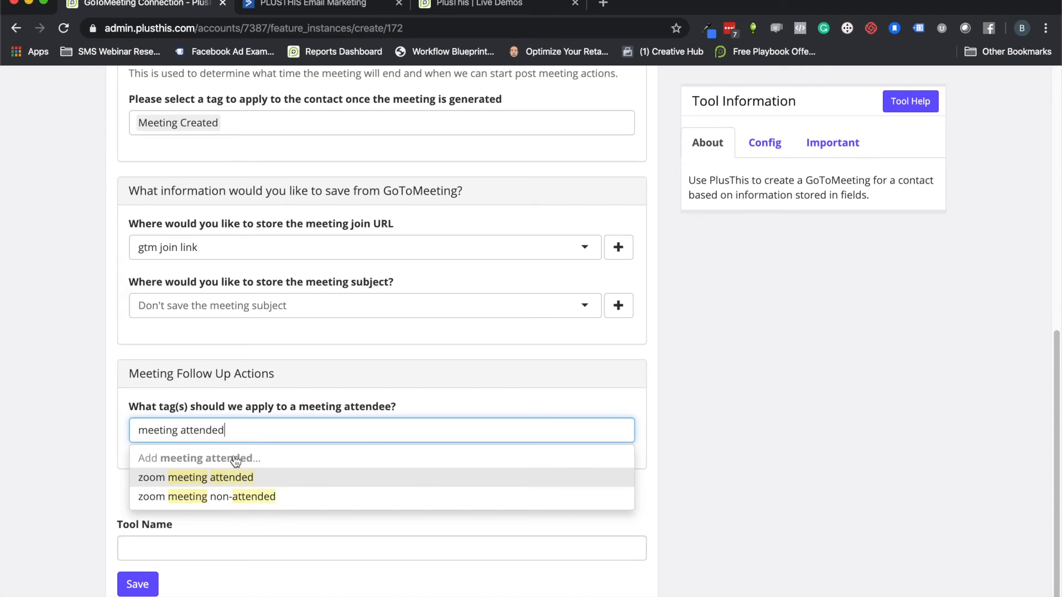
type("ed")
left_click(227, 458)
left_click(73, 436)
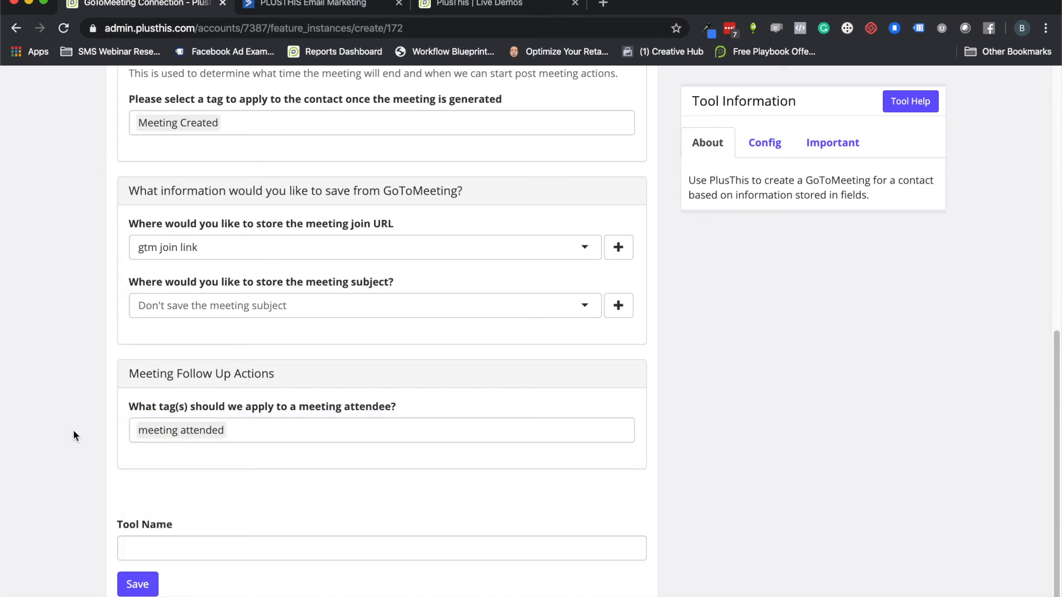
Name the tool "GTM Demo" and save it.
left_click(166, 547)
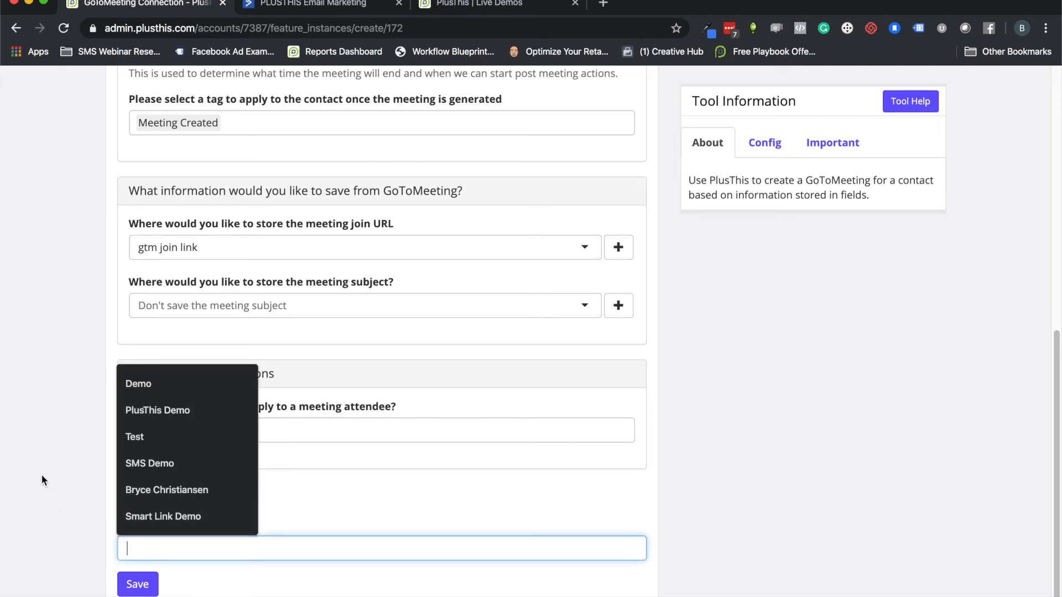
type("GTM Demo")
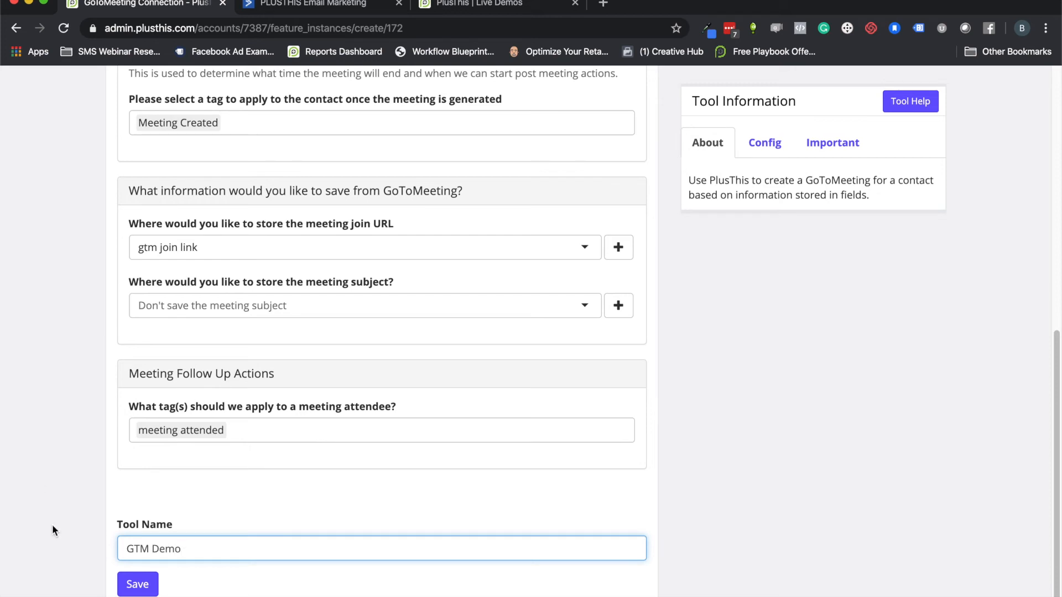
left_click(127, 578)
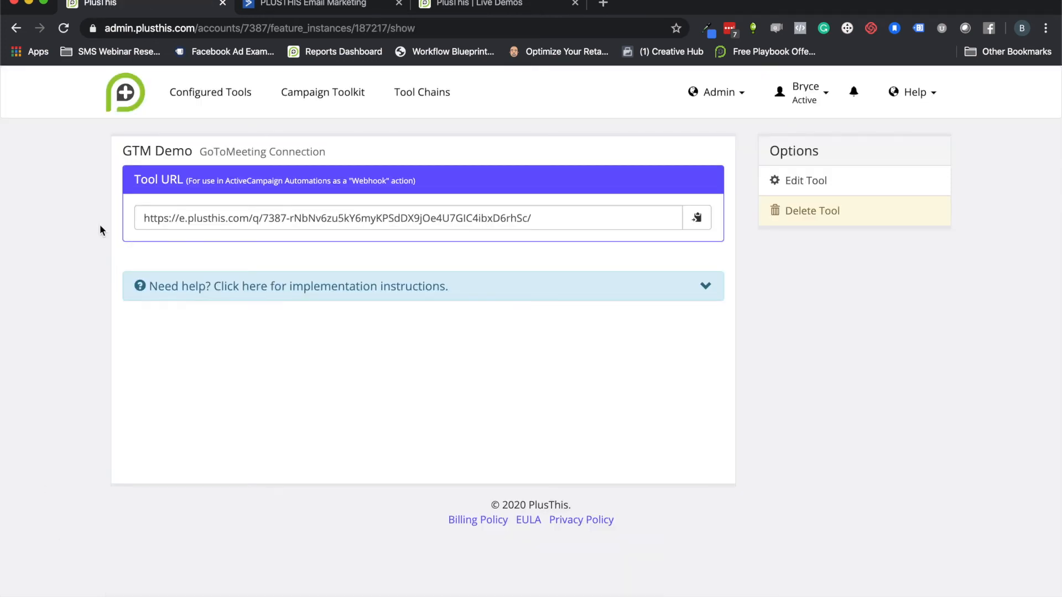
Copy the GTM Demo tool URL and save it as the post URL of the webhook action in the ActiveCampaign automation.
left_click(696, 217)
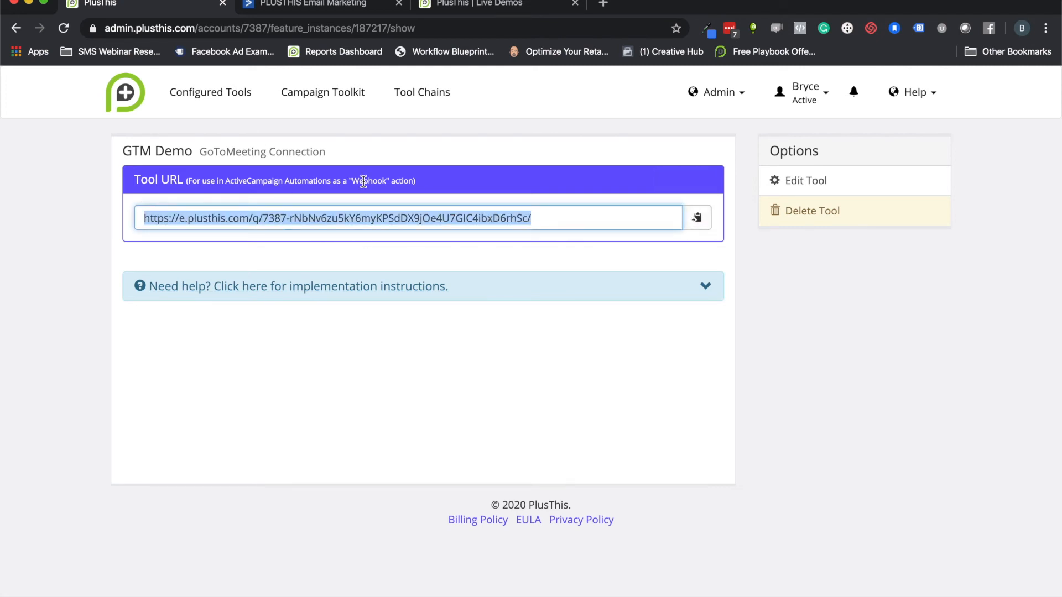
left_click(316, 4)
mouse_move(432, 280)
left_click(430, 300)
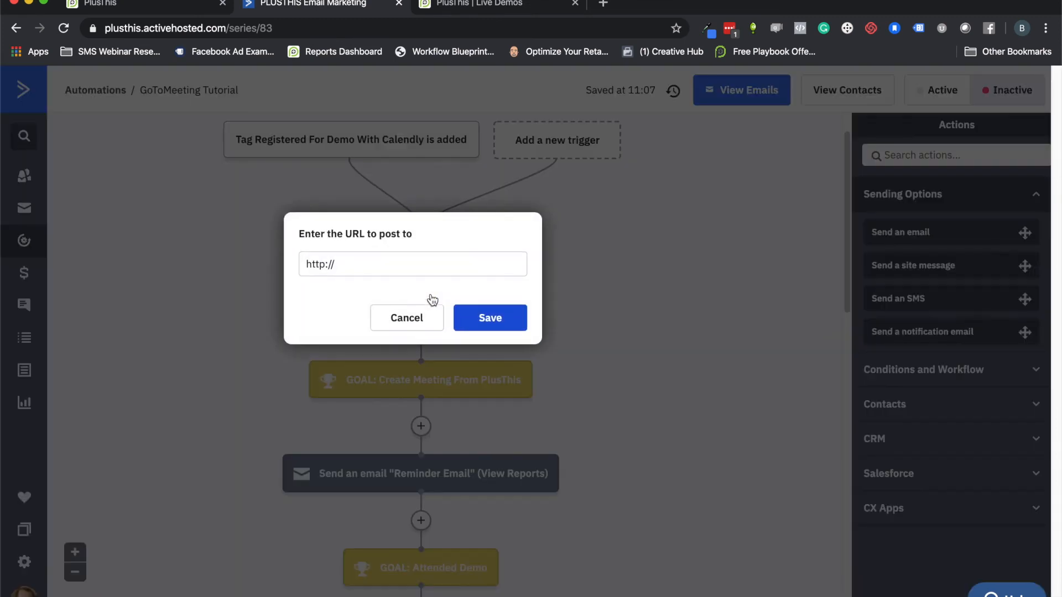
left_click(381, 270)
triple_click(381, 271)
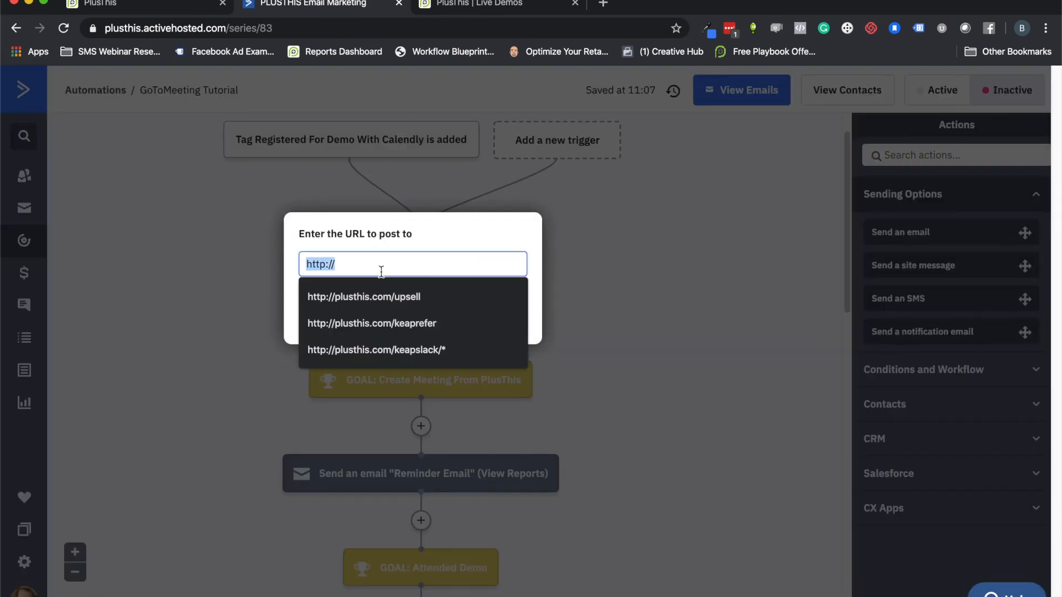
key("ctrl+v")
left_click(492, 318)
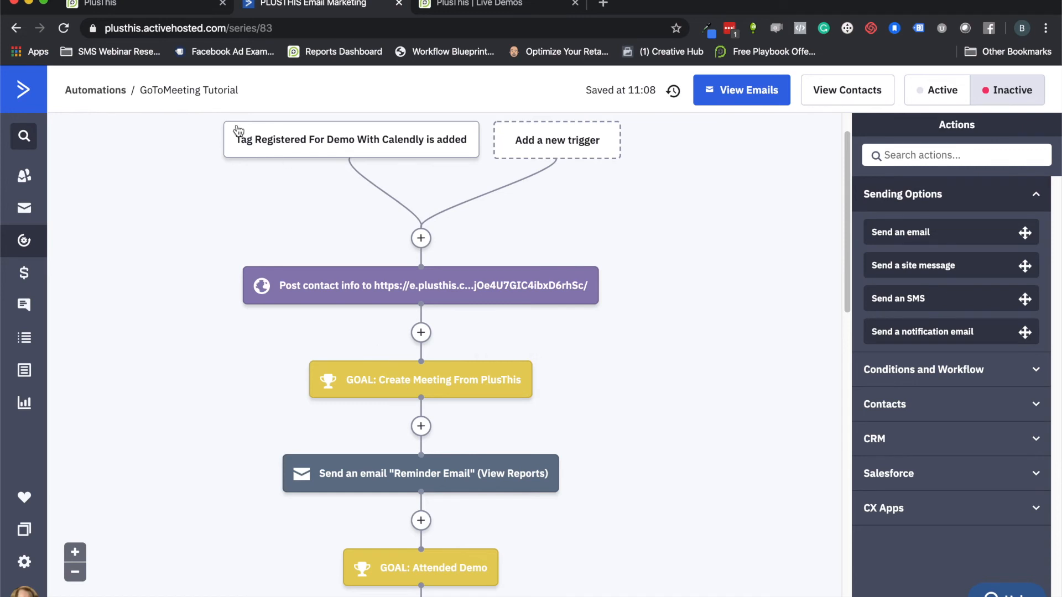
Return to PlusThis, open the GTM Demo tool for editing and review its meeting, saved information and follow-up settings.
left_click(174, 5)
left_click(816, 183)
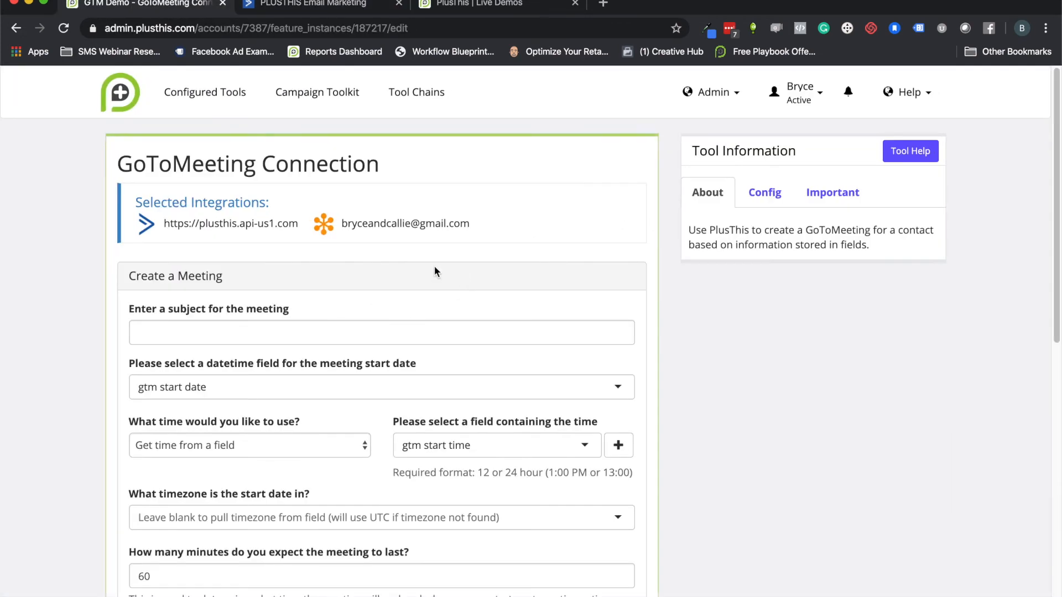
scroll(389, 303, "down", 2)
scroll(389, 303, "down", 6)
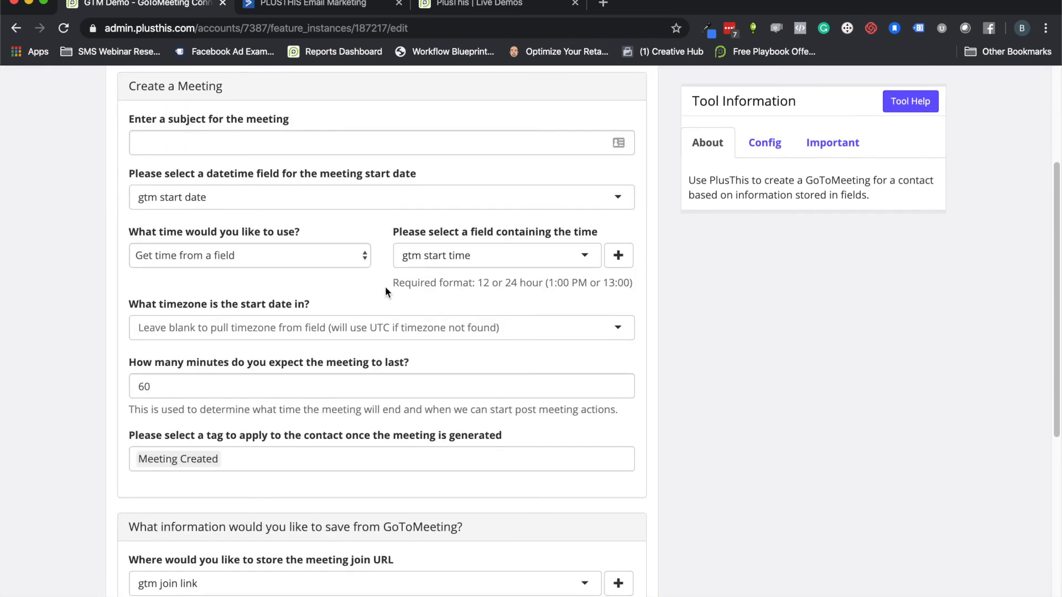
scroll(224, 442, "down", 7)
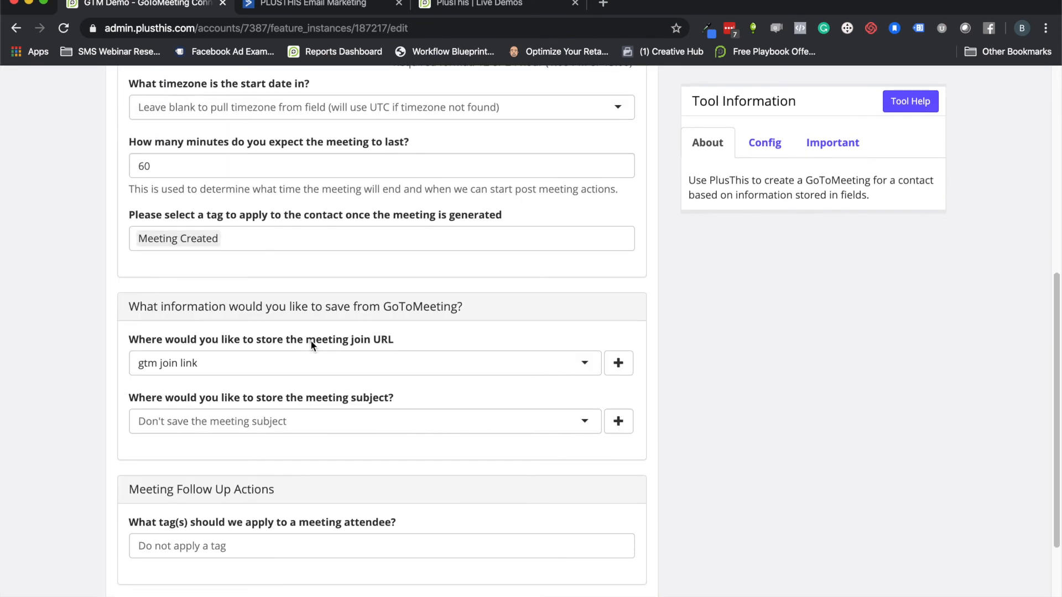
scroll(312, 340, "up", 4)
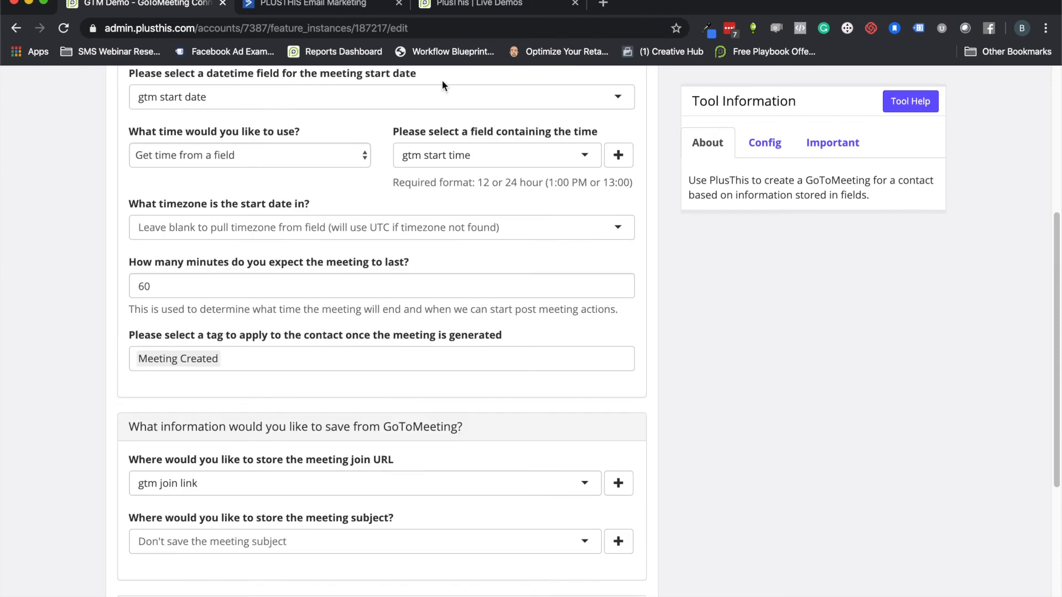
Switch to the ActiveCampaign automation and open its "Reminder Email" in the email designer.
left_click(302, 5)
scroll(470, 365, "down", 3)
scroll(396, 357, "down", 2)
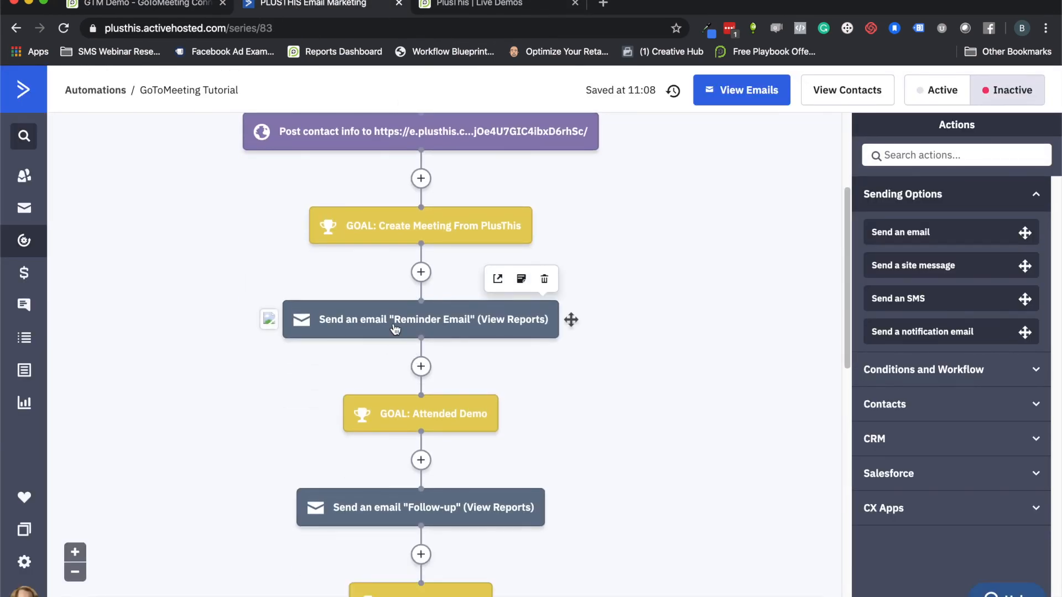
left_click(395, 329)
left_click(370, 252)
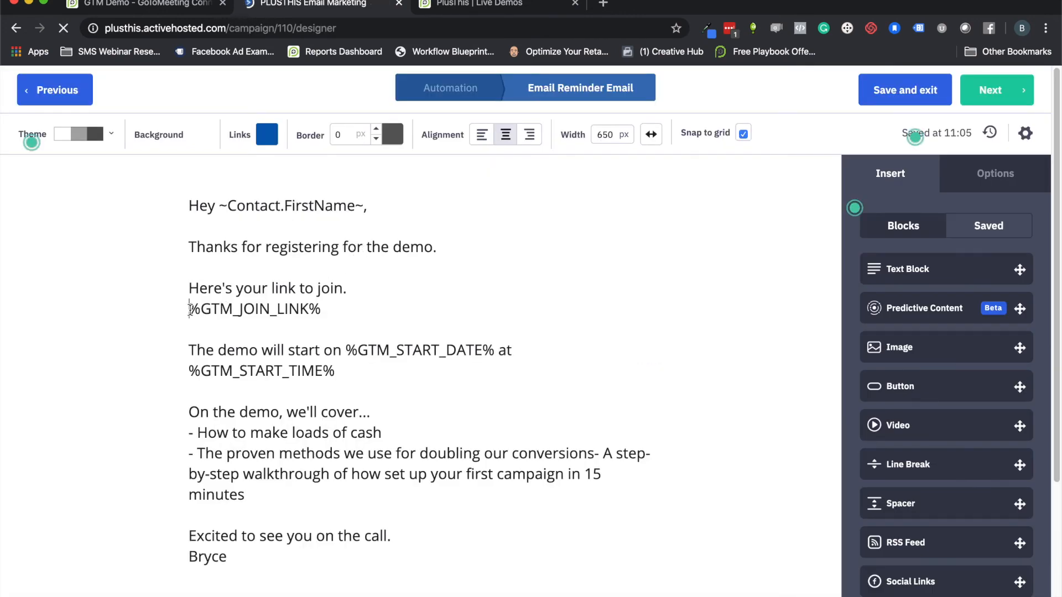
Browse the contact personalization fields available for the join link in the reminder email, and close the list without inserting any.
left_click(191, 308)
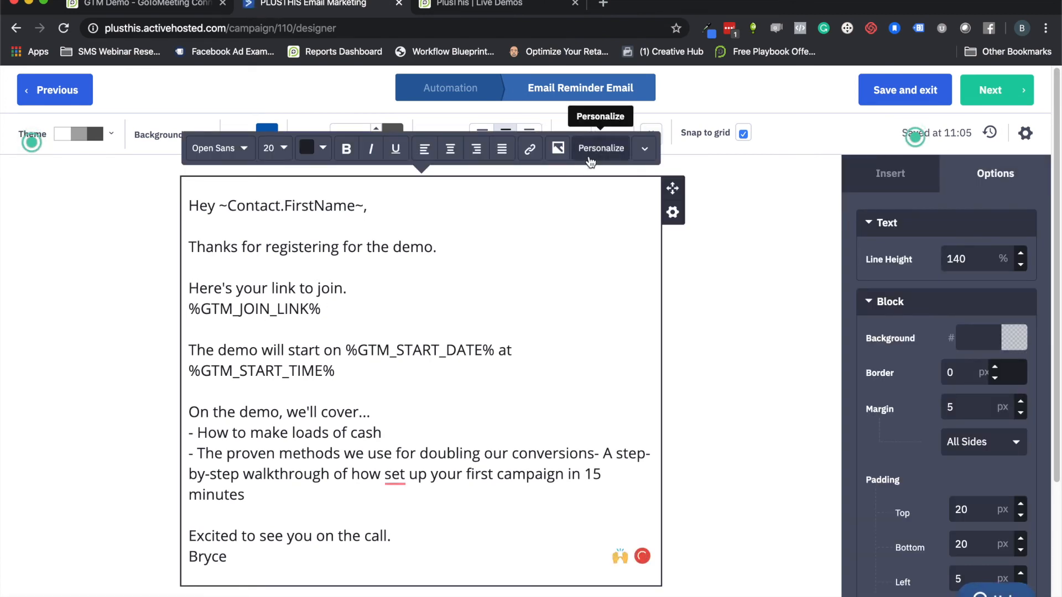
left_click(573, 149)
scroll(487, 317, "down", 2)
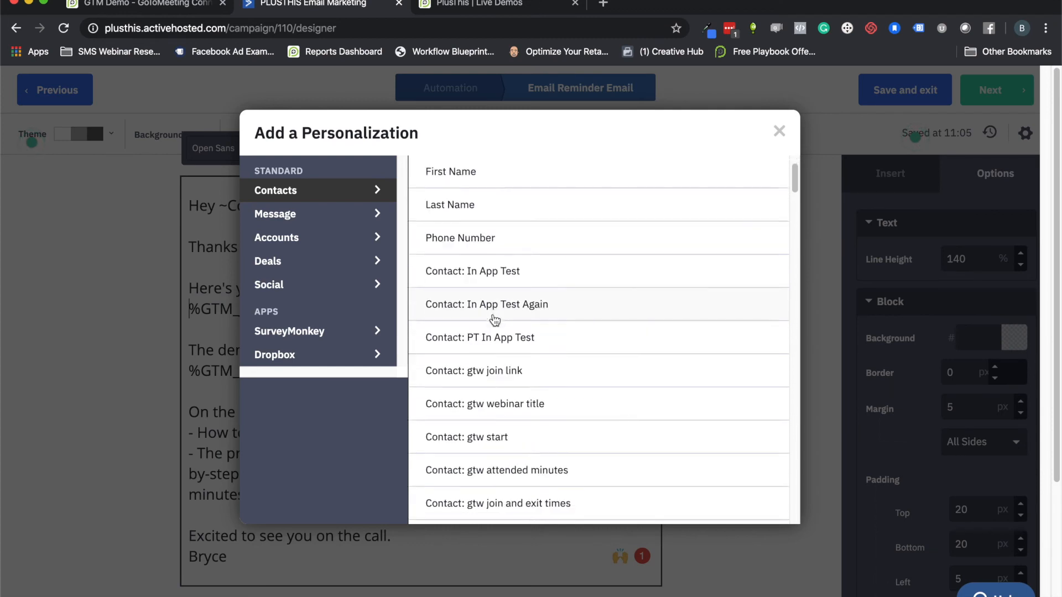
scroll(508, 362, "down", 2)
scroll(510, 360, "down", 12)
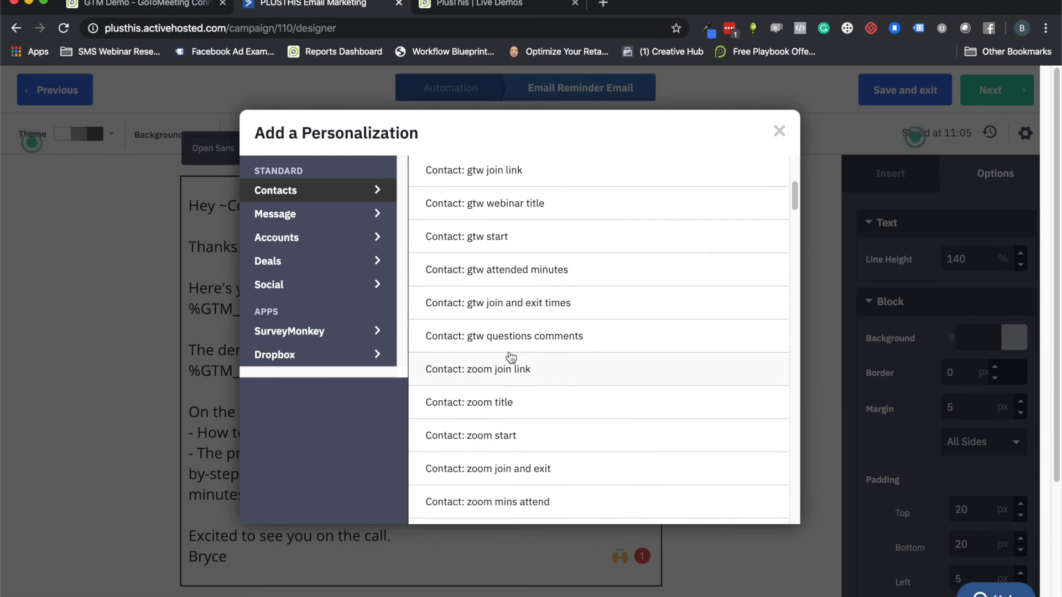
scroll(515, 354, "down", 15)
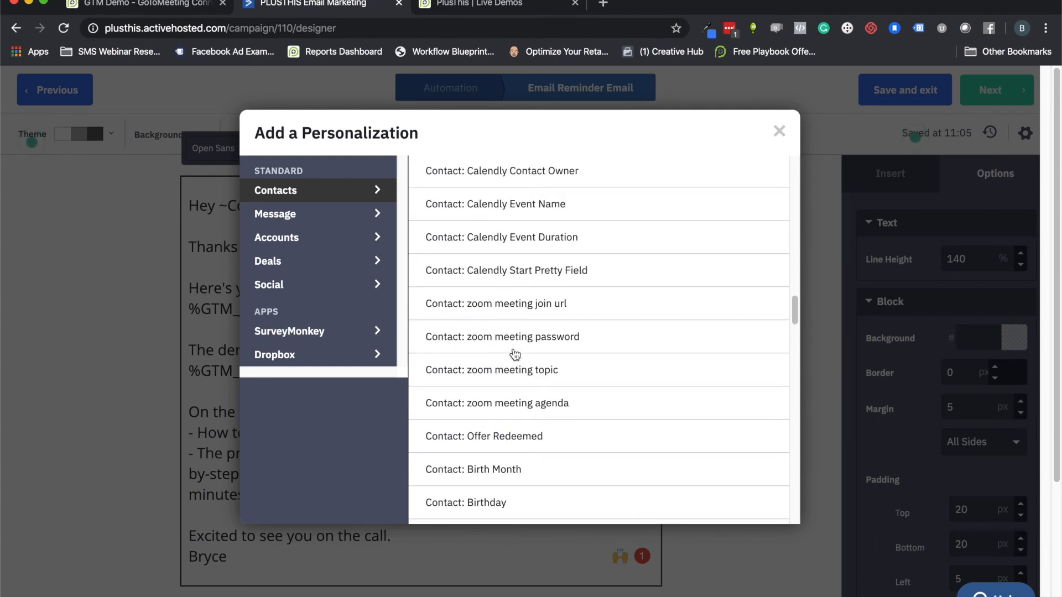
scroll(515, 354, "down", 15)
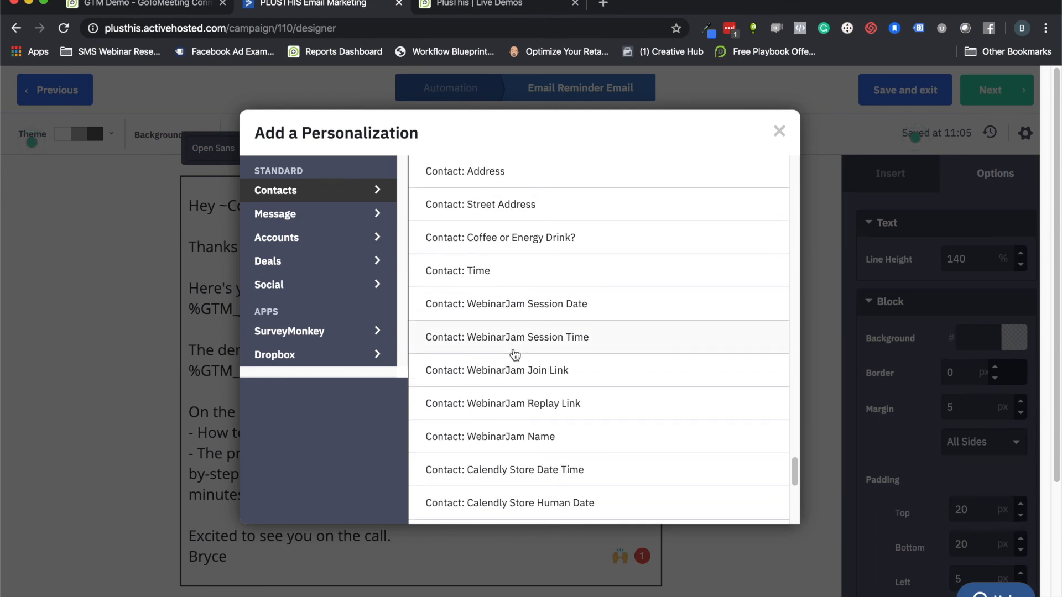
scroll(515, 354, "up", 15)
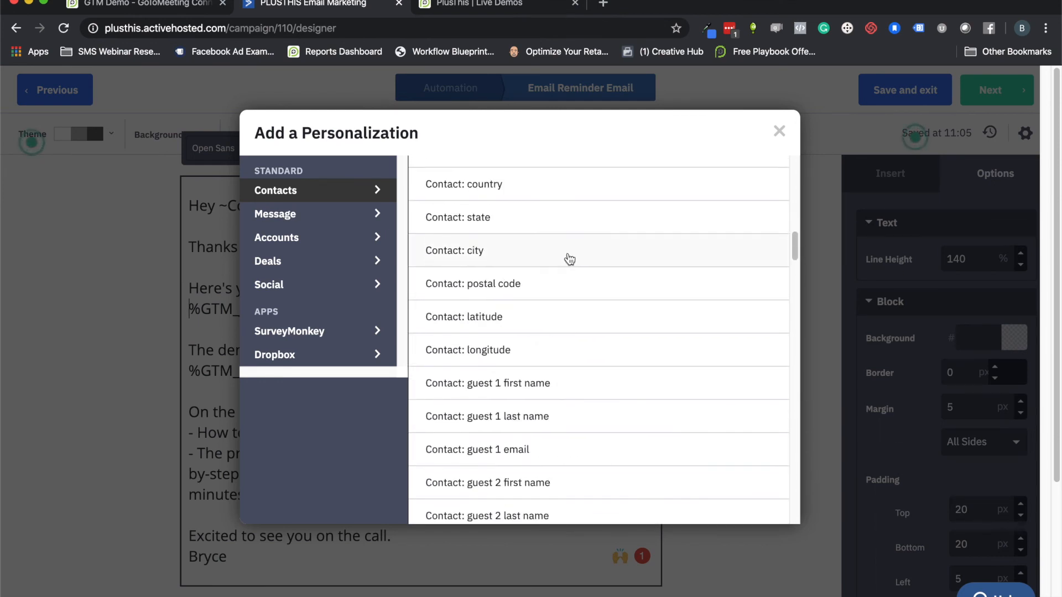
left_click(779, 131)
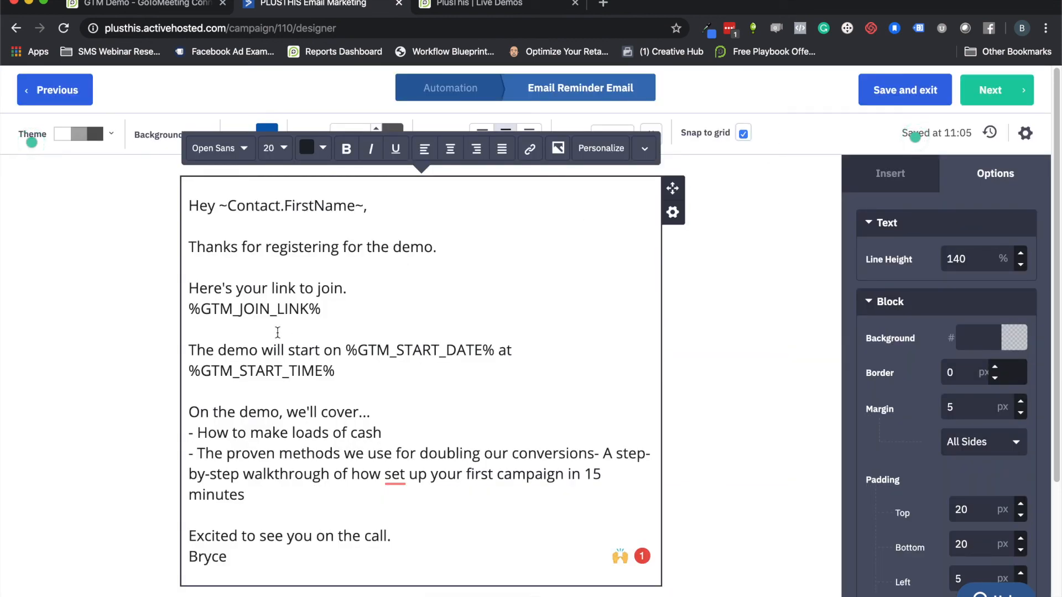
Switch to PlusThis and review which fields hold the meeting's start date, start time and join URL.
left_click(162, 6)
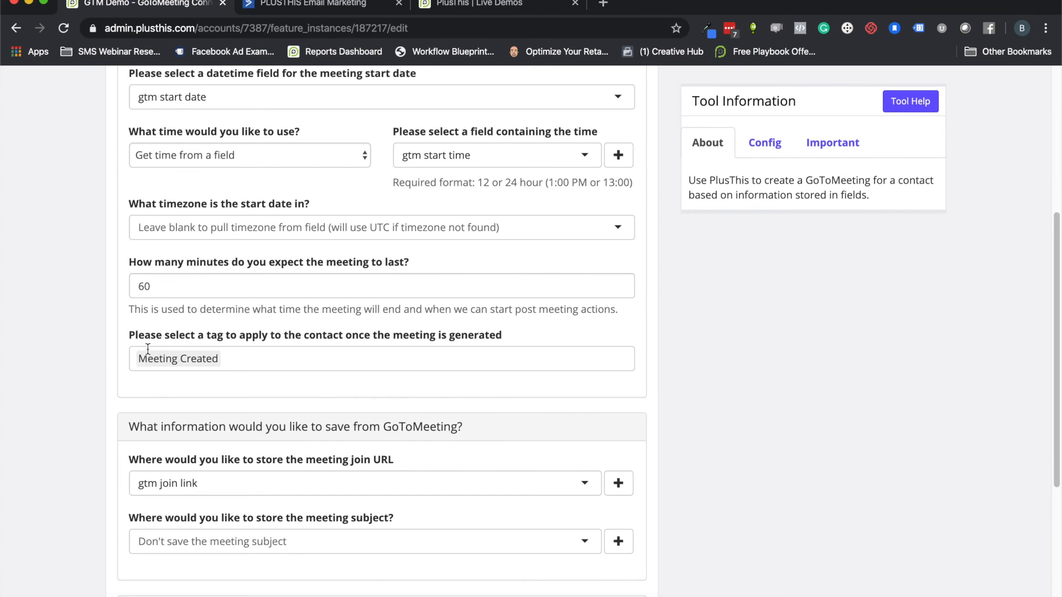
scroll(202, 271, "up", 2)
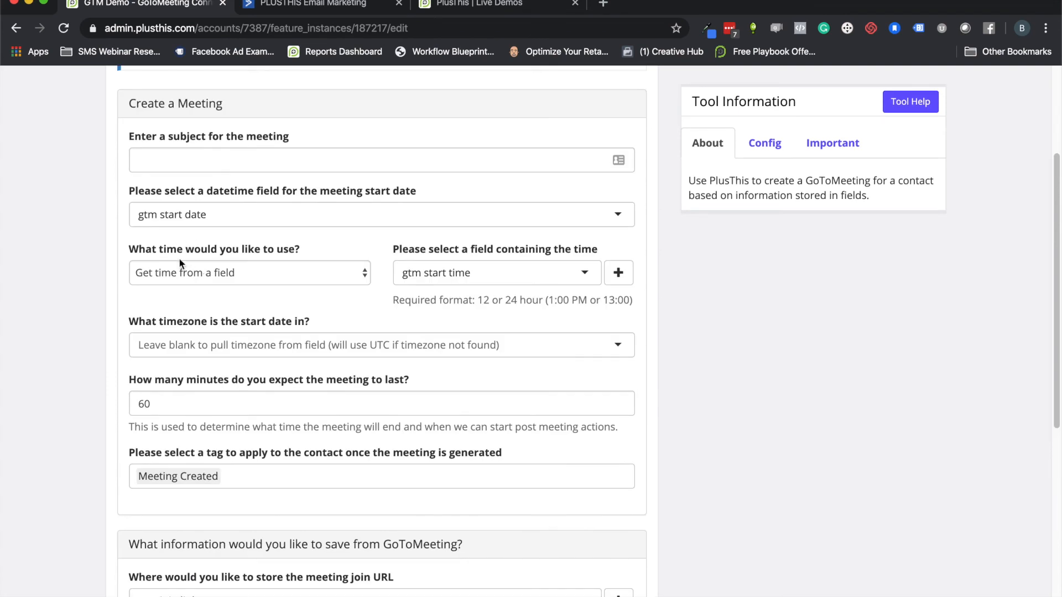
scroll(191, 233, "down", 2)
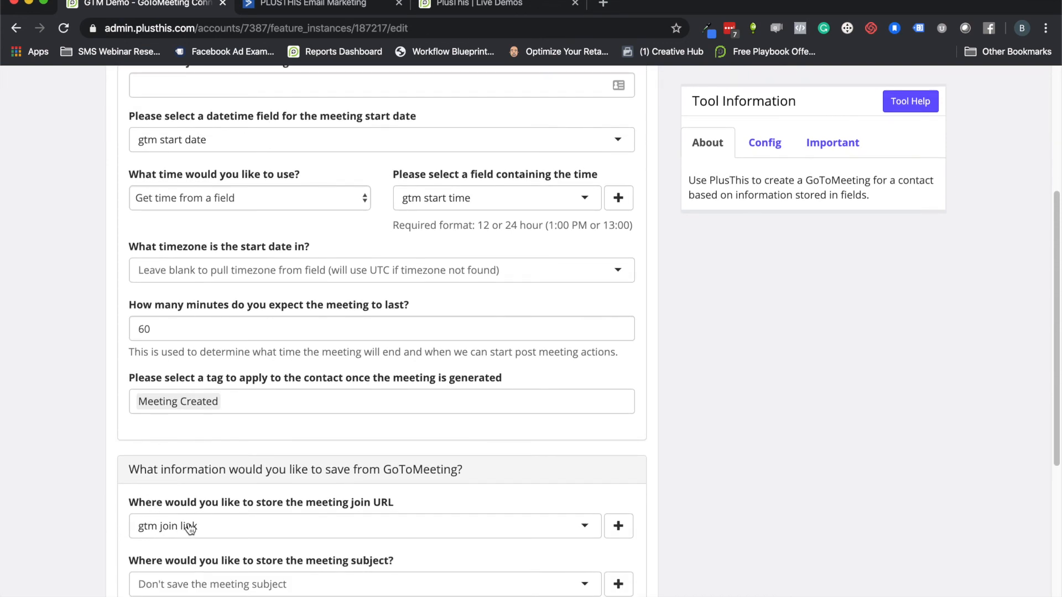
Back in the ActiveCampaign reminder email, look through the contact personalization fields for the gtm join link, start date and start time.
left_click(314, 8)
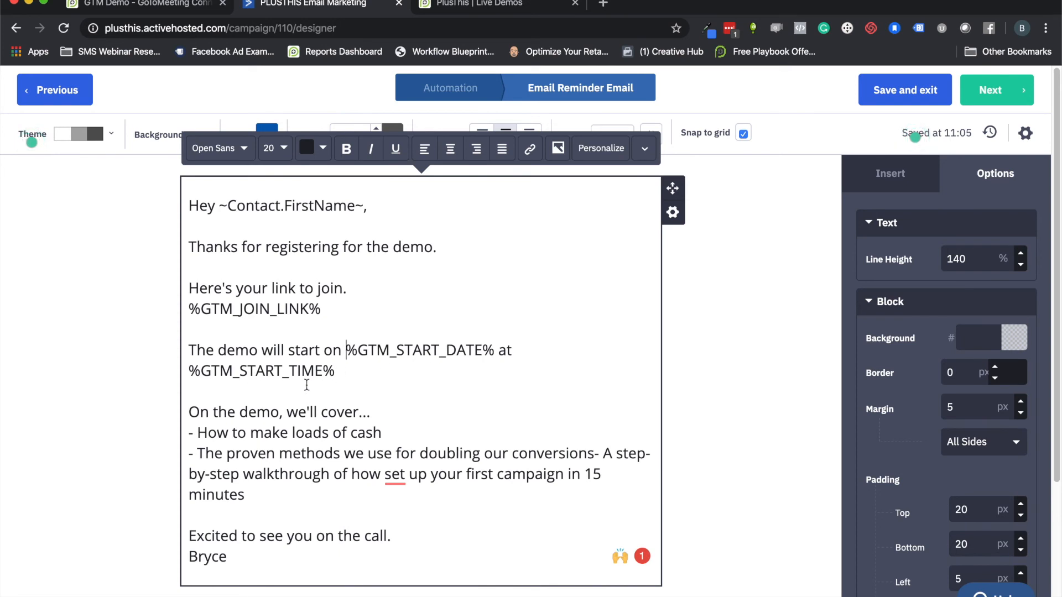
left_click(582, 150)
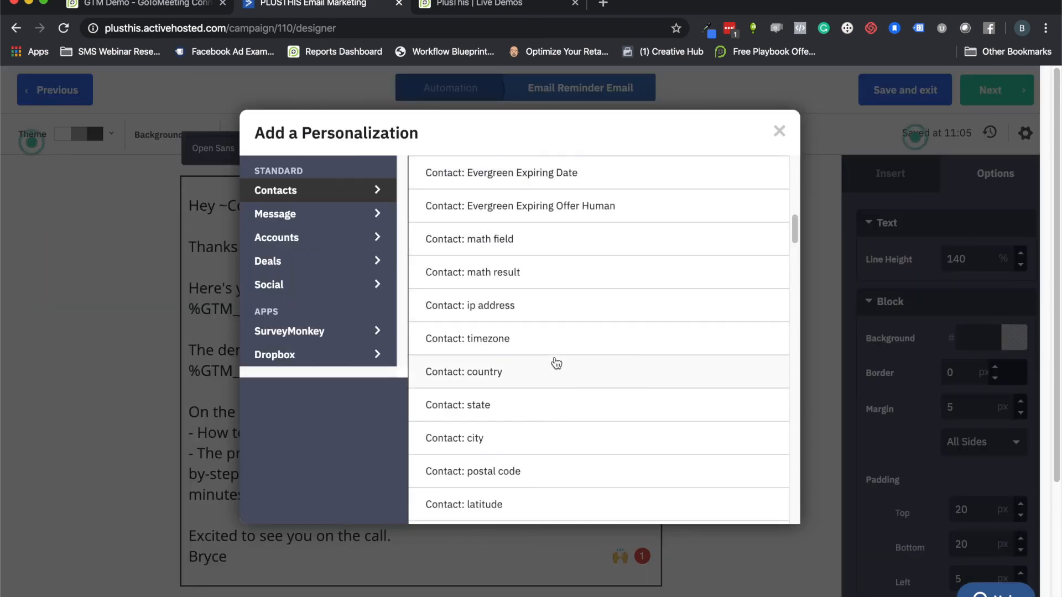
scroll(507, 332, "down", 5)
scroll(507, 327, "down", 5)
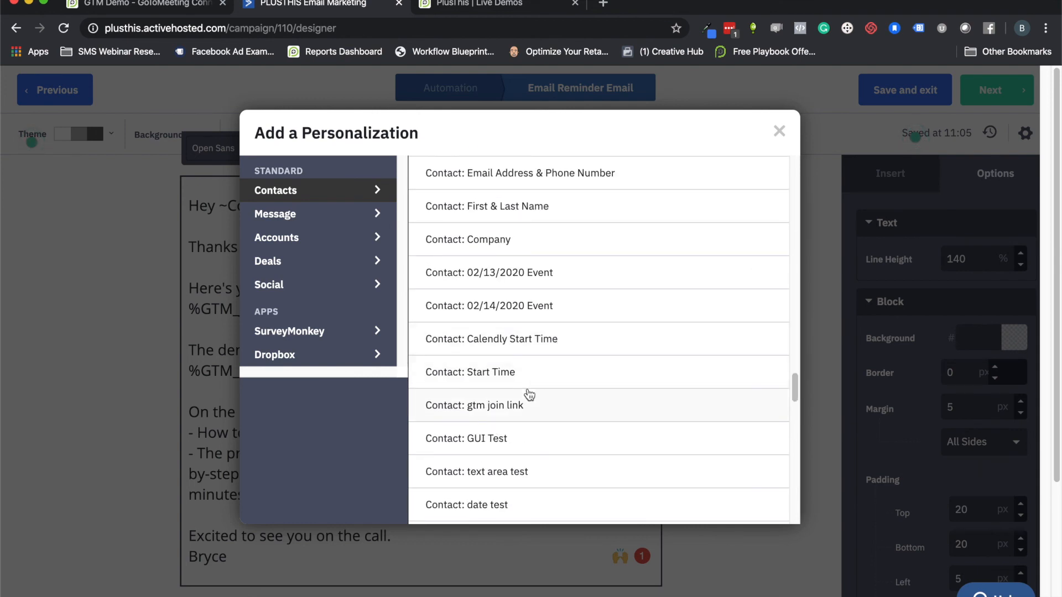
scroll(538, 436, "down", 1)
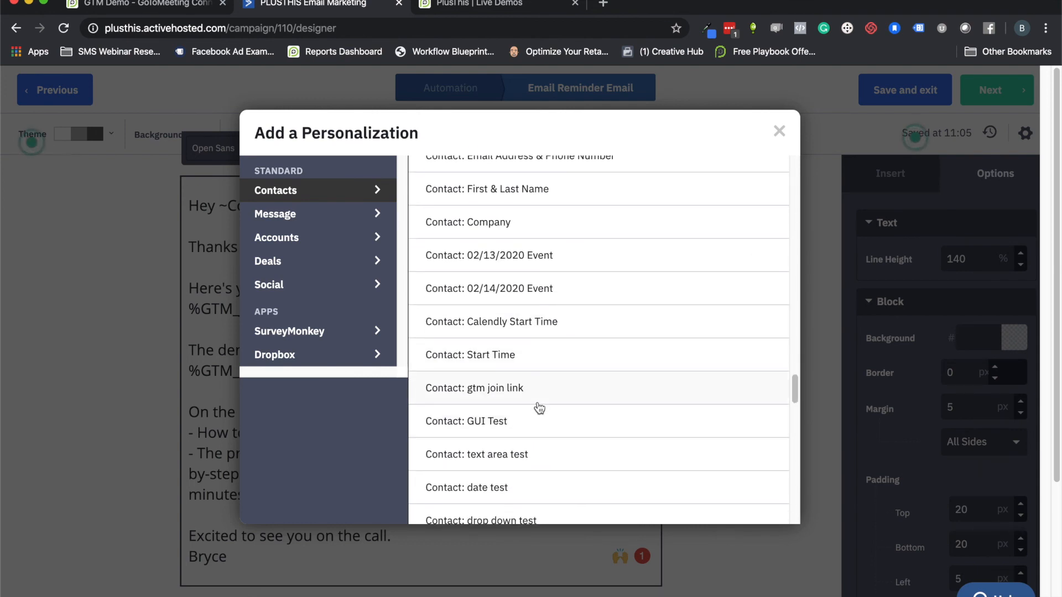
scroll(542, 409, "down", 1)
scroll(545, 409, "down", 10)
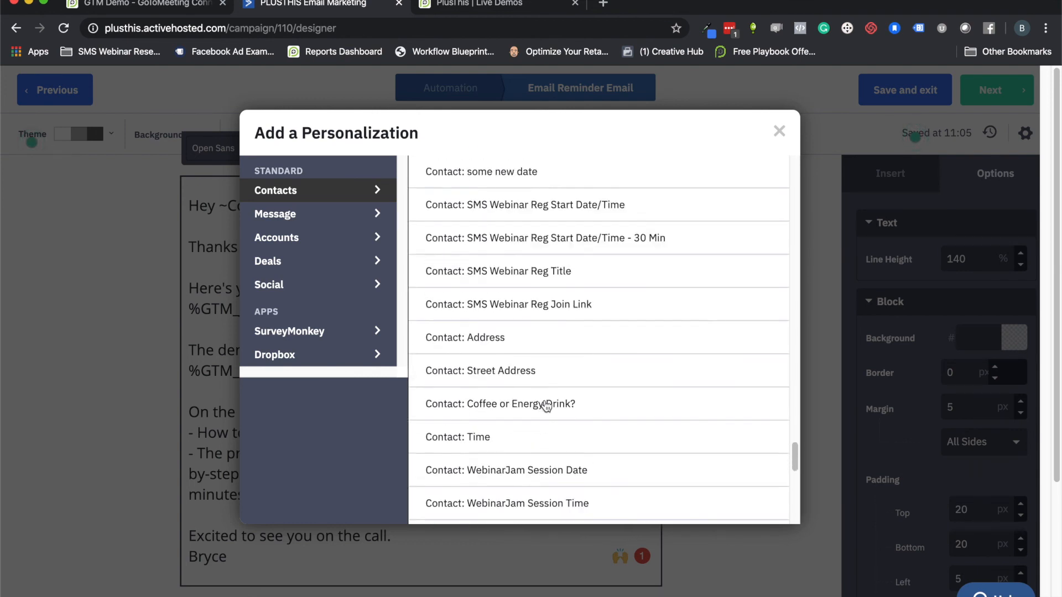
scroll(547, 405, "down", 6)
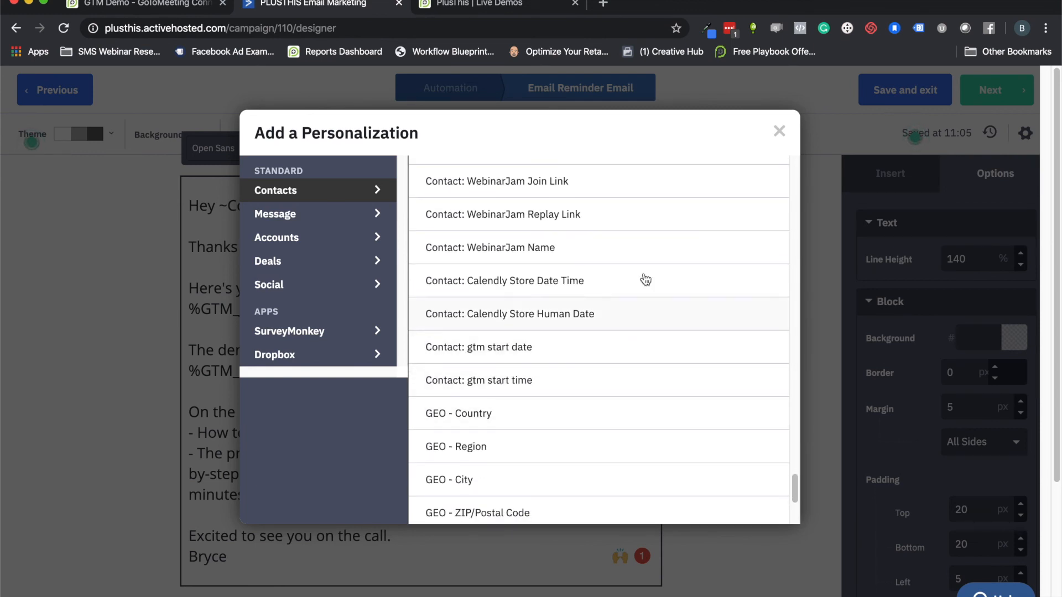
left_click(779, 131)
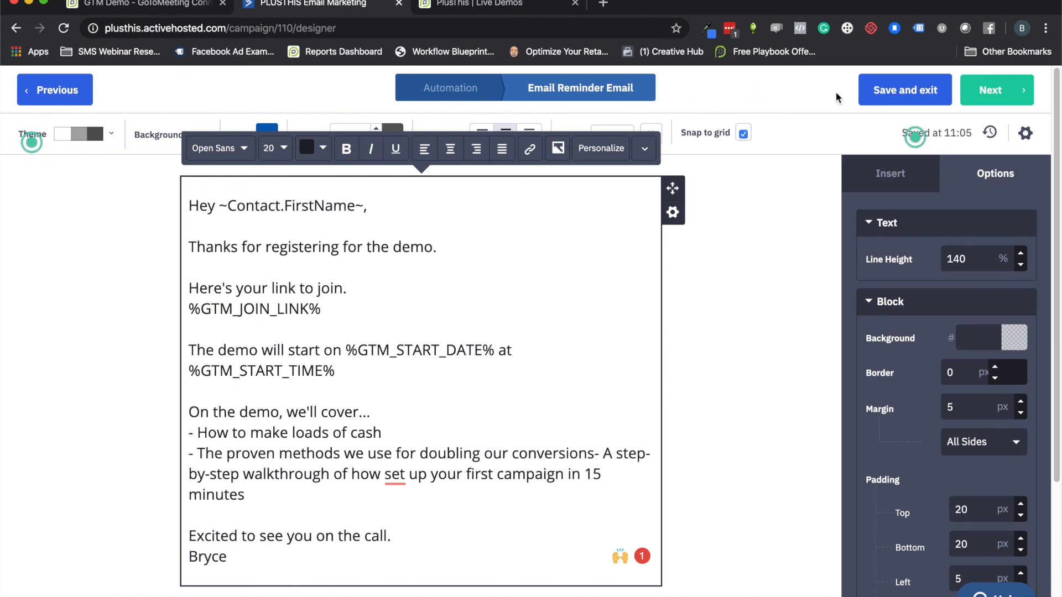
Save and exit the reminder email, and switch to PlusThis to view the attendee tag choices under Meeting Follow Up Actions.
left_click(897, 93)
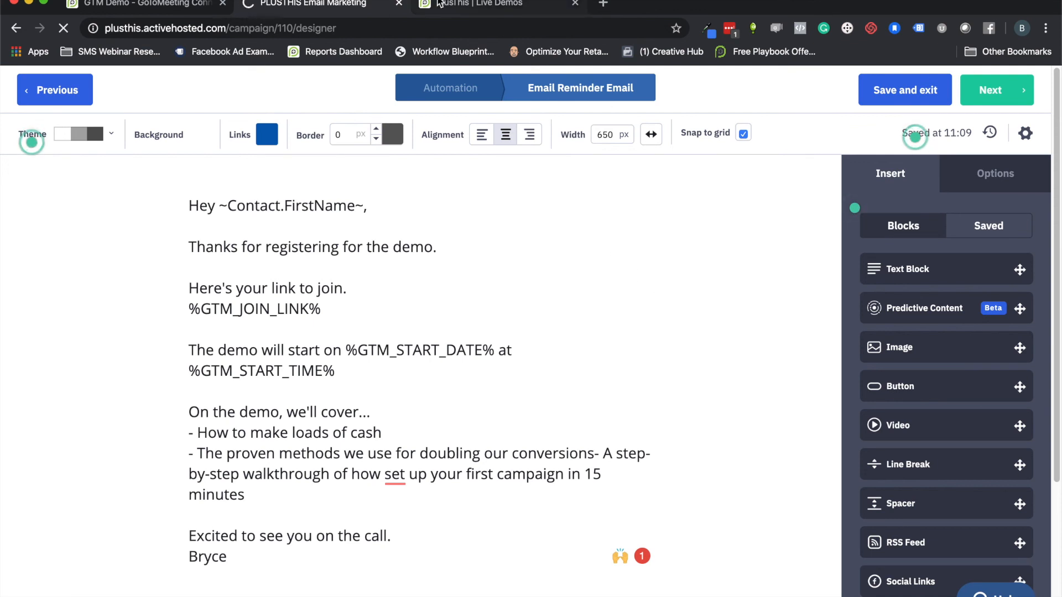
left_click(155, 6)
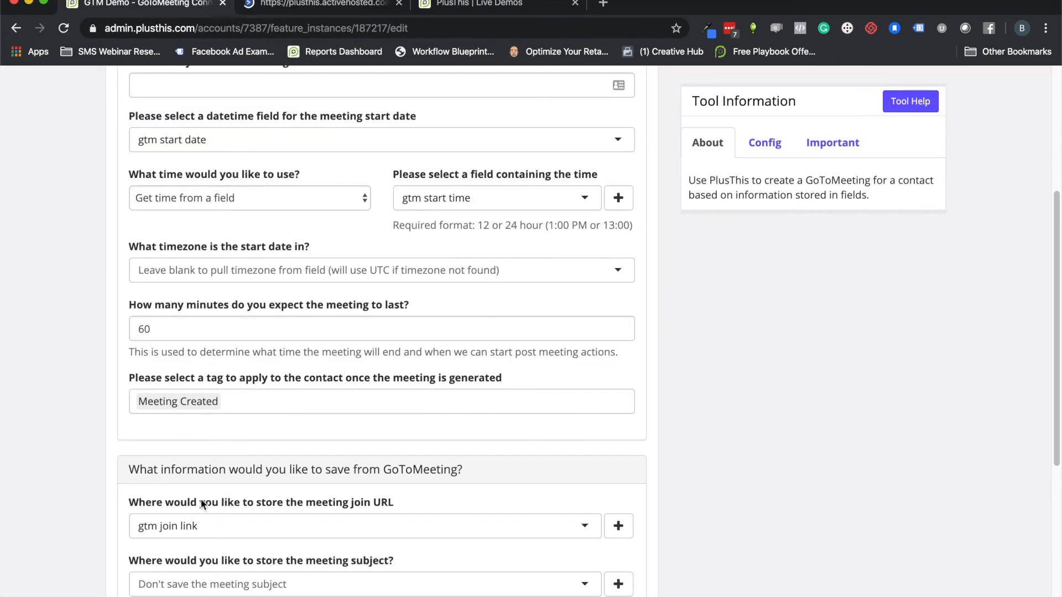
scroll(220, 481, "down", 4)
left_click(147, 514)
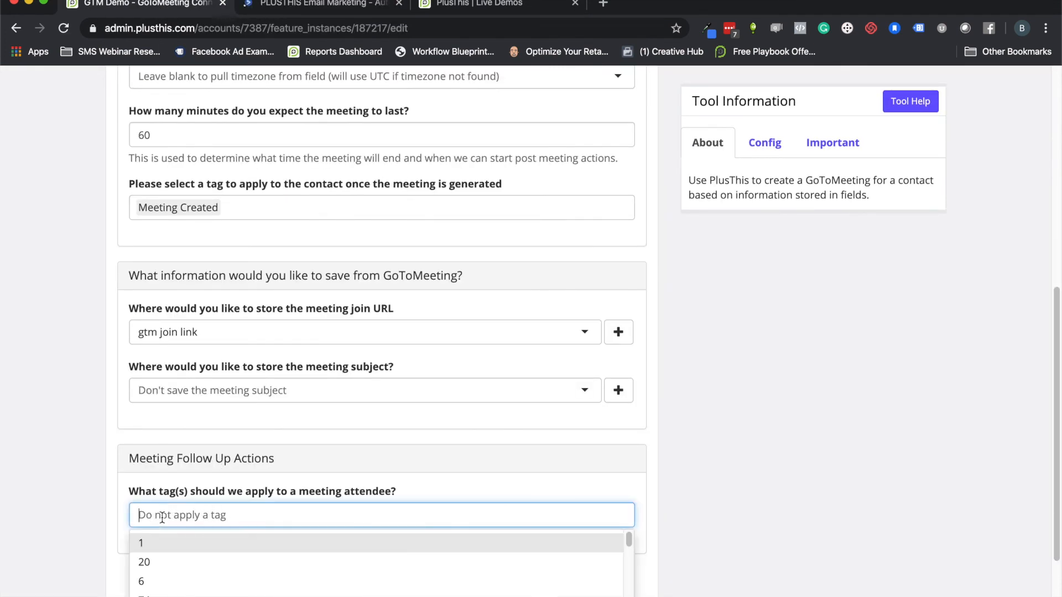
Switch to the ActiveCampaign automation and review its Attended Demo, Missed Demo and Rescheduled goals with their follow-up emails.
left_click(320, 7)
scroll(193, 390, "down", 10)
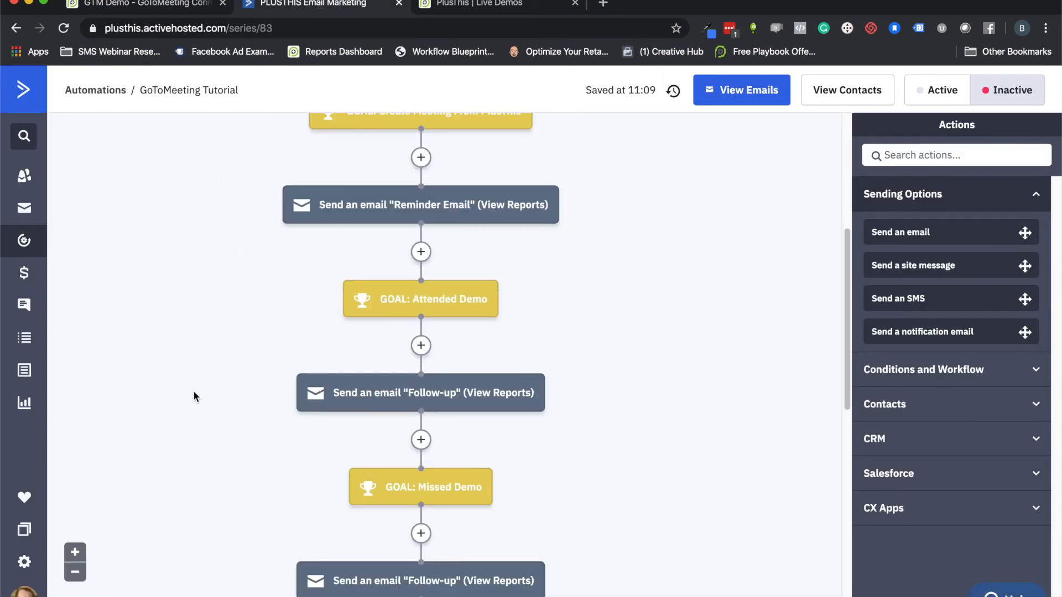
scroll(240, 335, "down", 2)
scroll(244, 337, "up", 6)
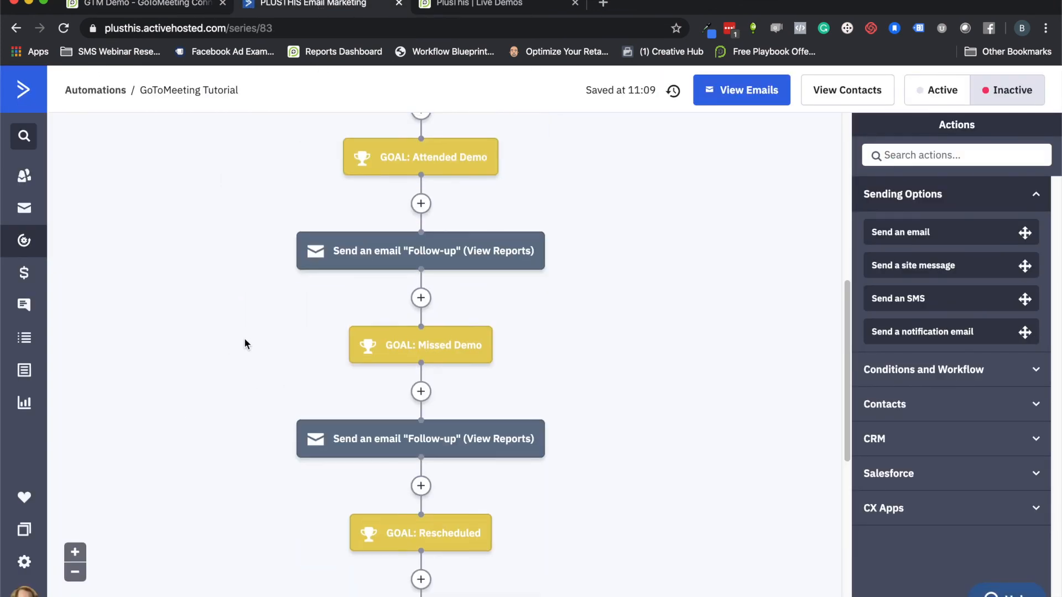
scroll(257, 332, "up", 4)
mouse_move(410, 478)
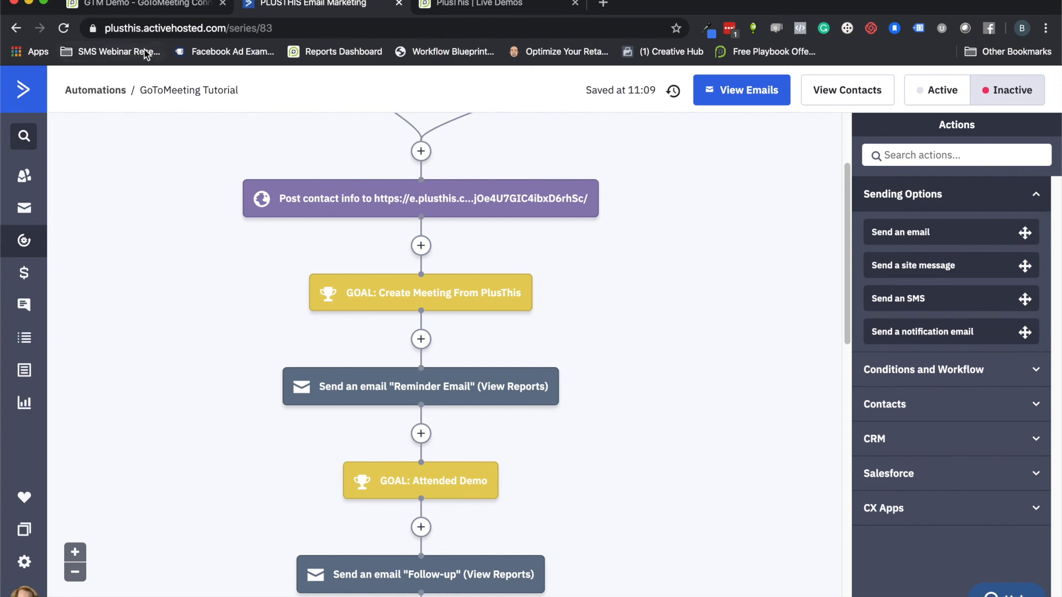
Return to PlusThis, check the GoToMeeting Connection's configuration and FAQ information, and open the tool's help article.
left_click(144, 7)
scroll(622, 209, "up", 8)
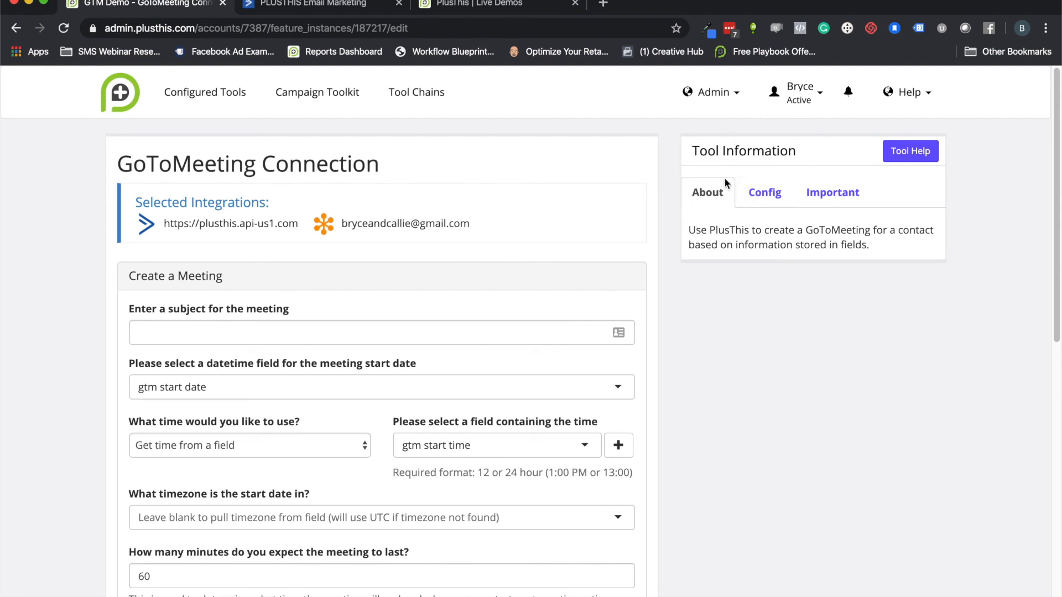
left_click(766, 192)
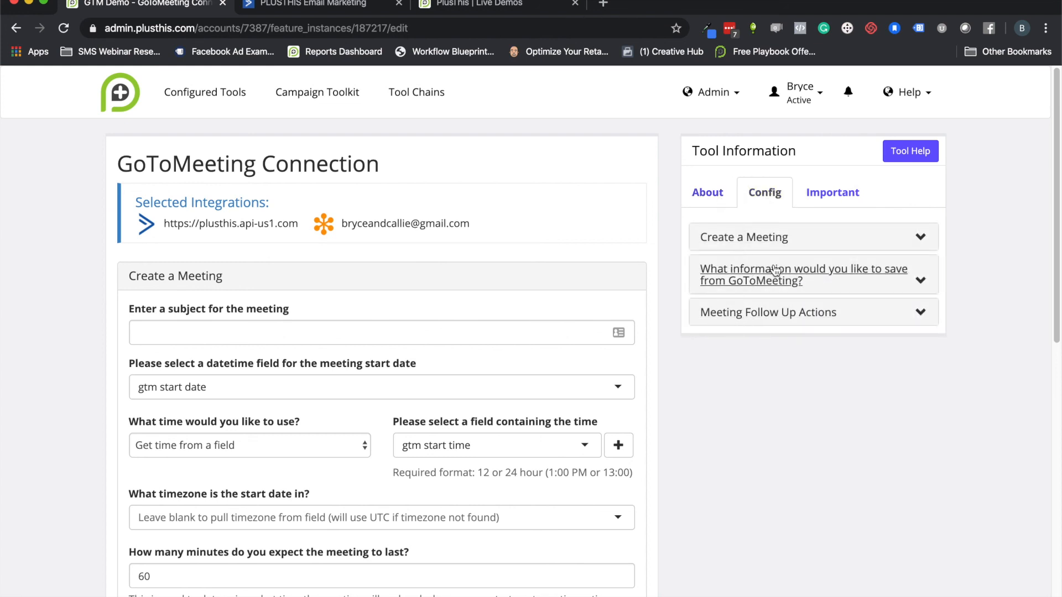
left_click(833, 192)
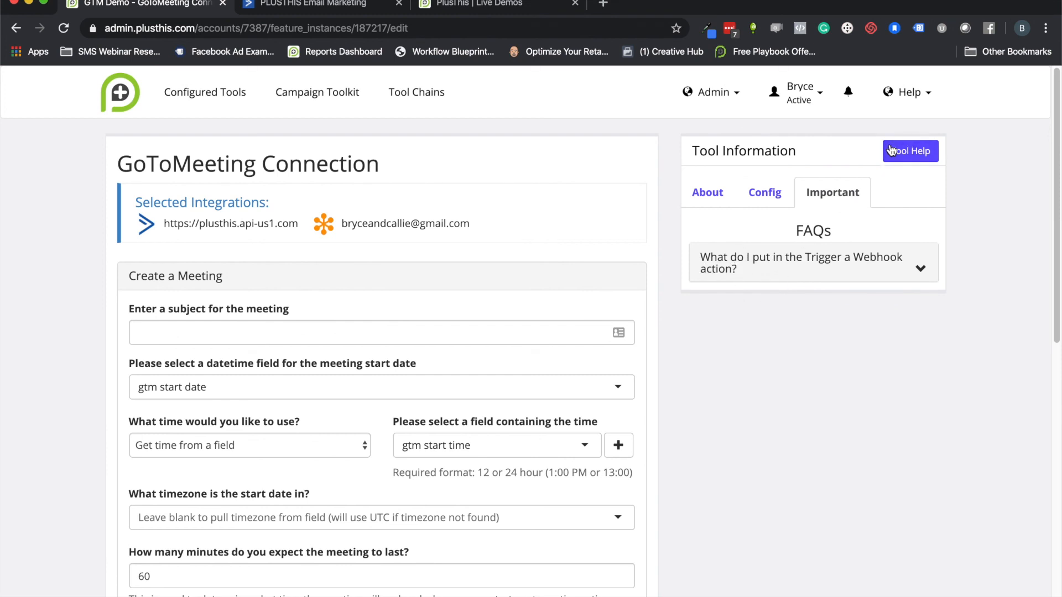
left_click(902, 157)
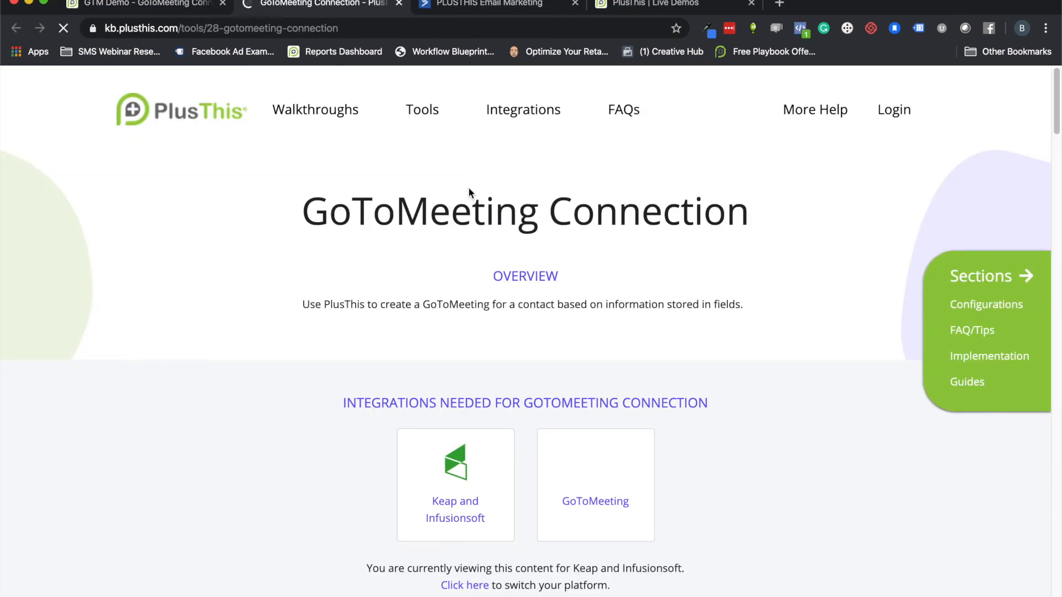